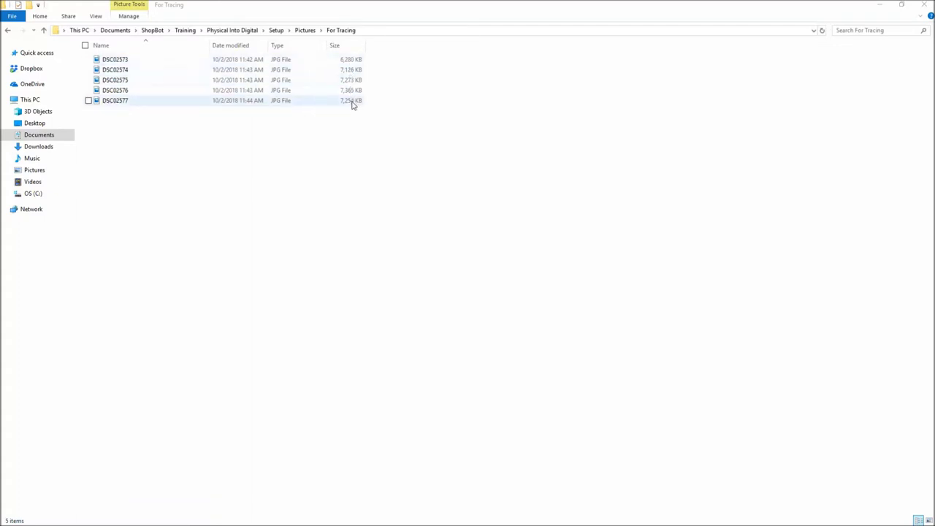
Step: Bring up the display options for the For Tracing file list
right_click(431, 121)
Step: Show the For Tracing photos as extra large icons and check each thumbnail's details
left_click(447, 127)
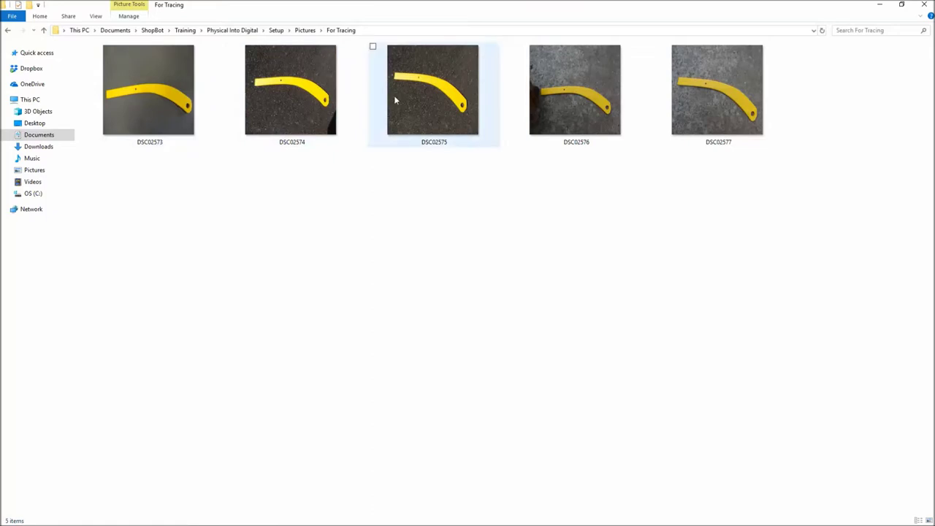
mouse_move(157, 102)
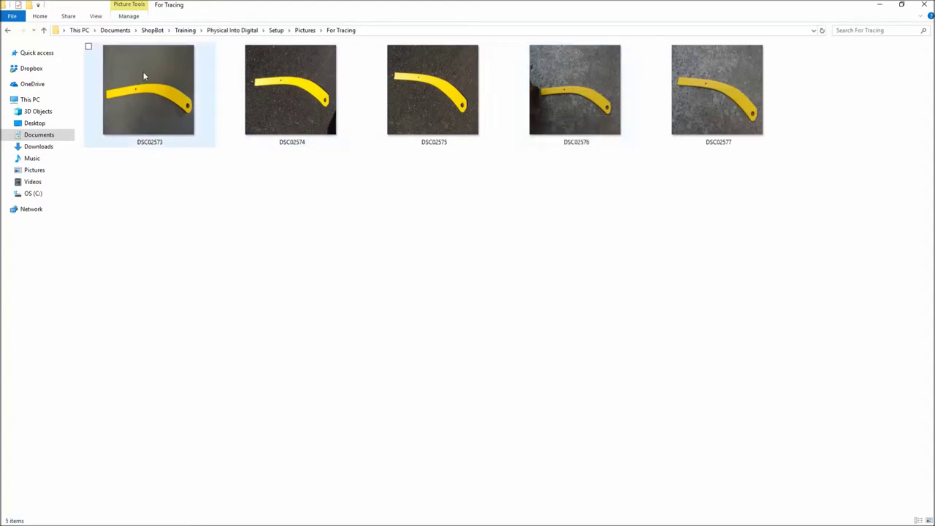
mouse_move(183, 56)
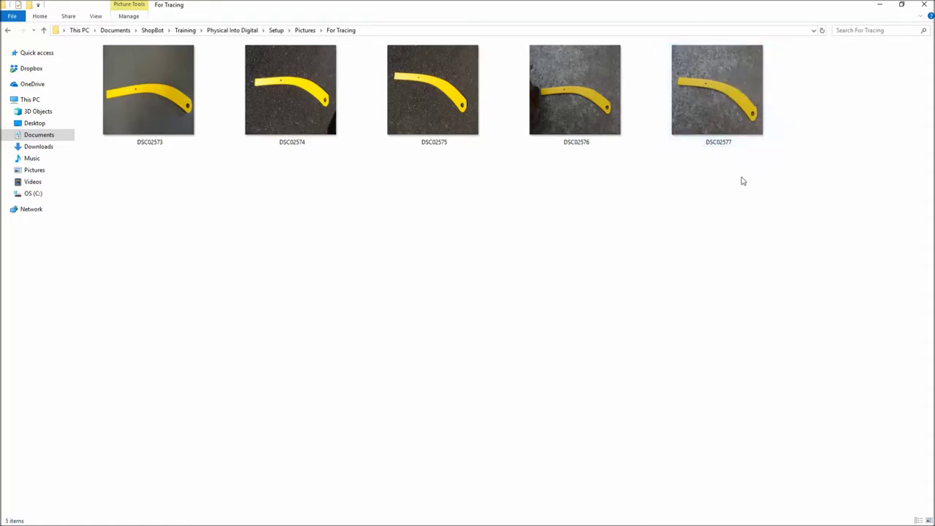
mouse_move(684, 111)
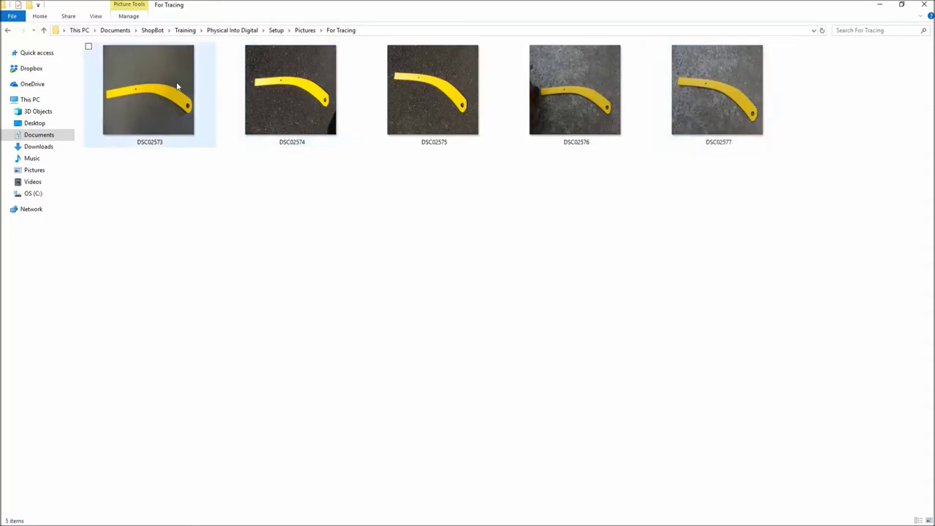
mouse_move(168, 85)
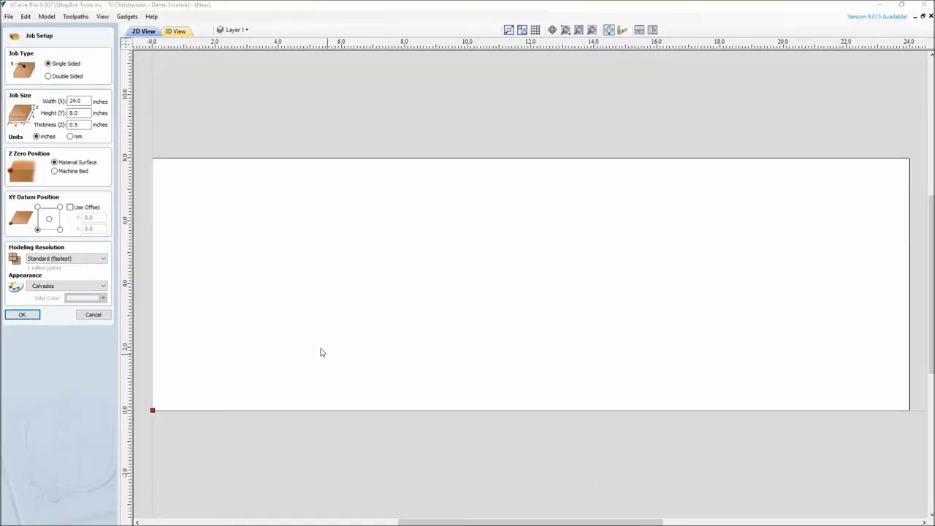
Step: Accept a 24.0 x 8.0 x 0.5 inch job and import the DSC02573 photo onto it
left_click(71, 101)
left_click(76, 113)
left_click(83, 125)
left_click(21, 315)
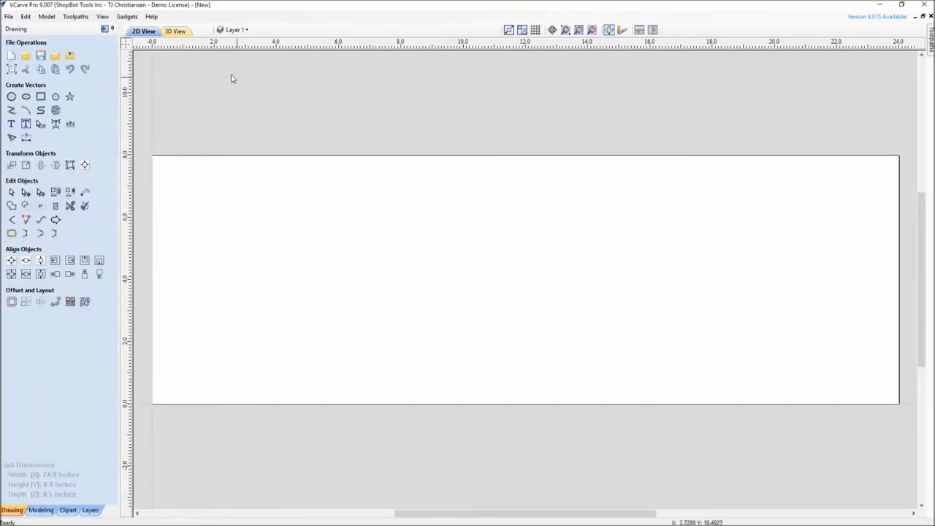
left_click(70, 57)
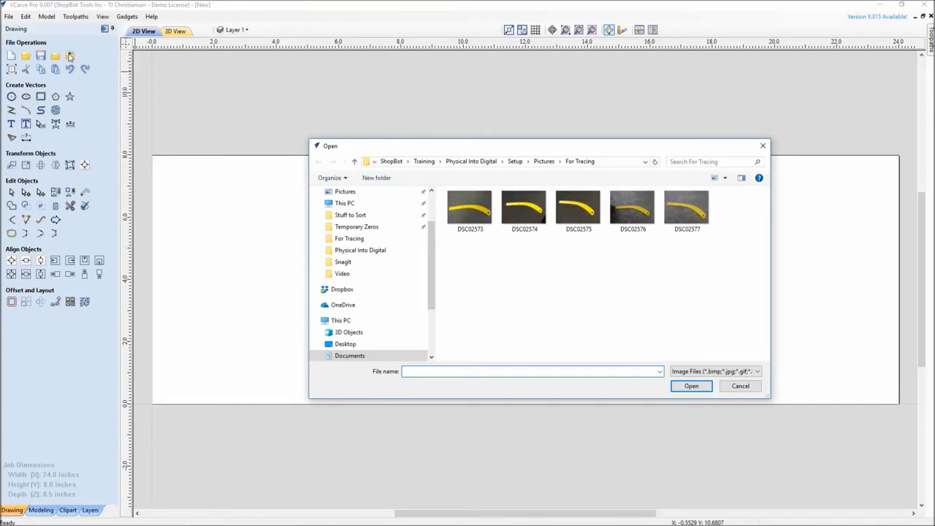
double_click(464, 212)
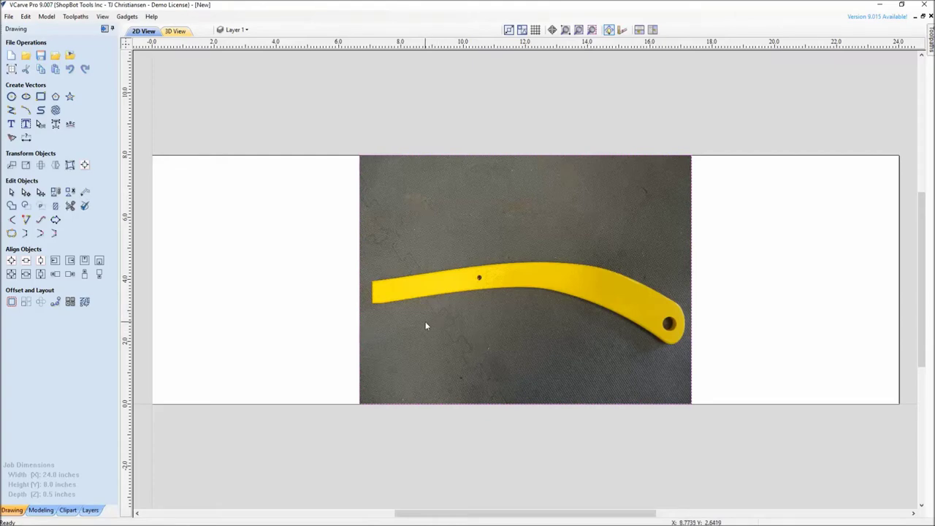
scroll(594, 329, "up", 1)
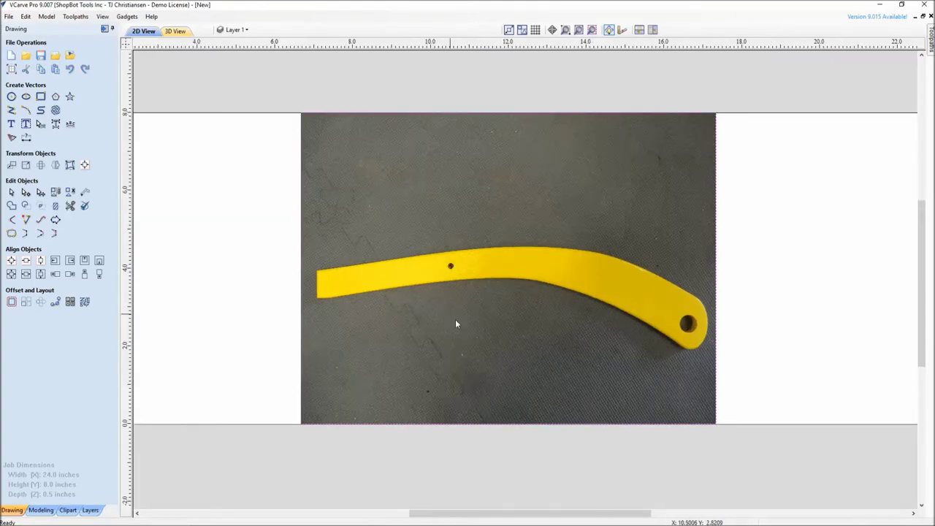
left_click(505, 306)
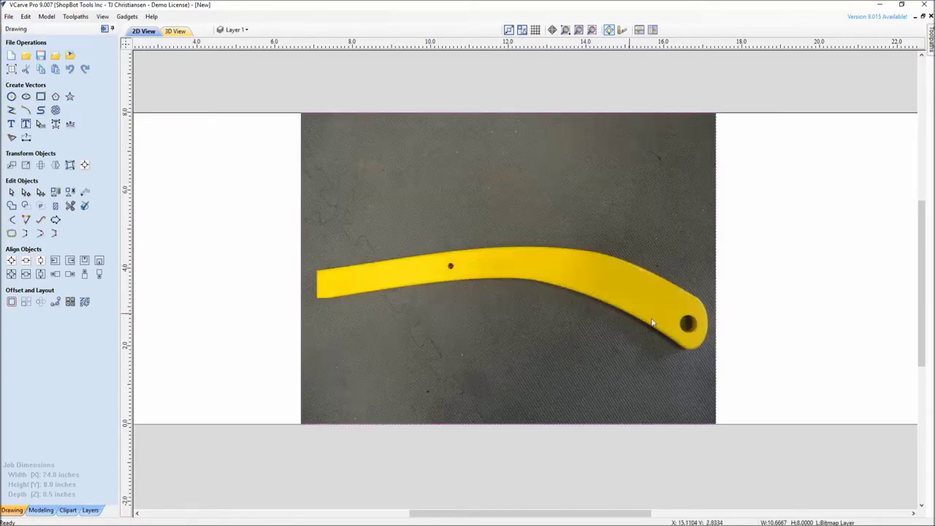
scroll(736, 330, "up", 1)
scroll(736, 330, "up", 2)
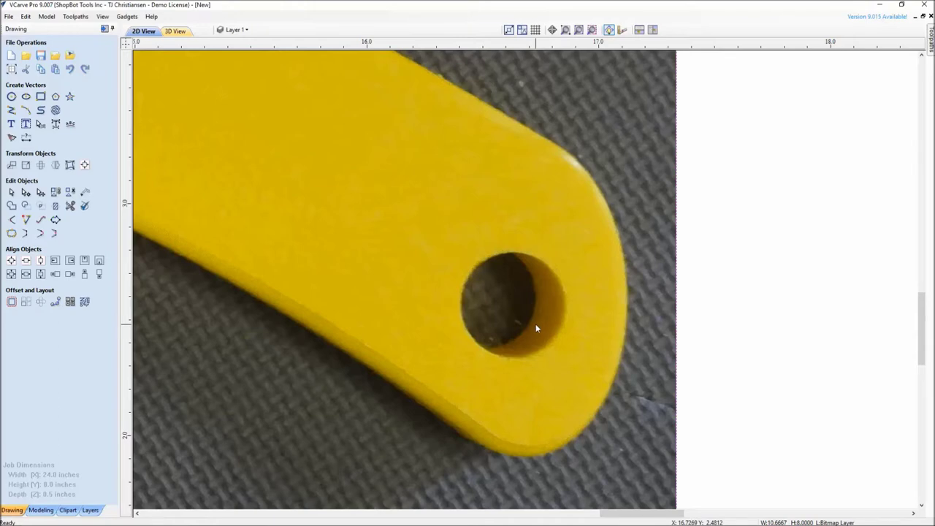
scroll(534, 327, "down", 4)
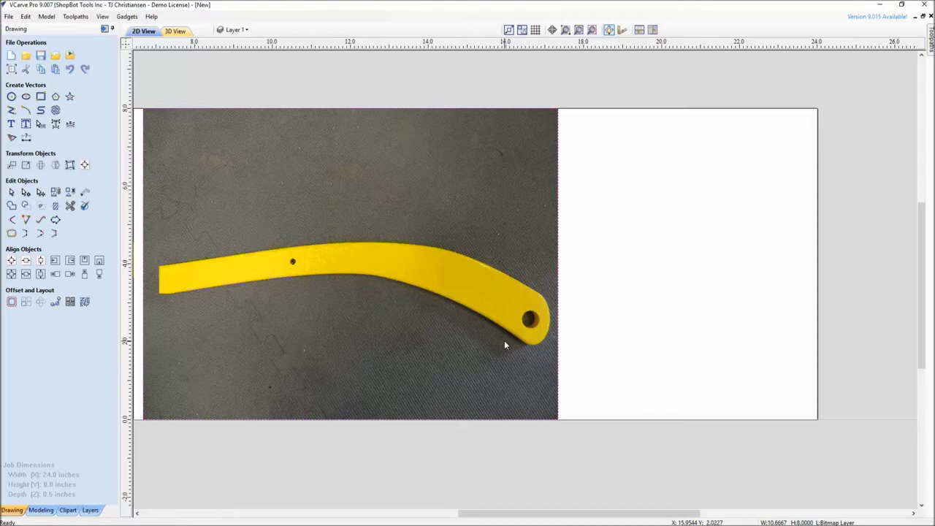
scroll(512, 337, "up", 3)
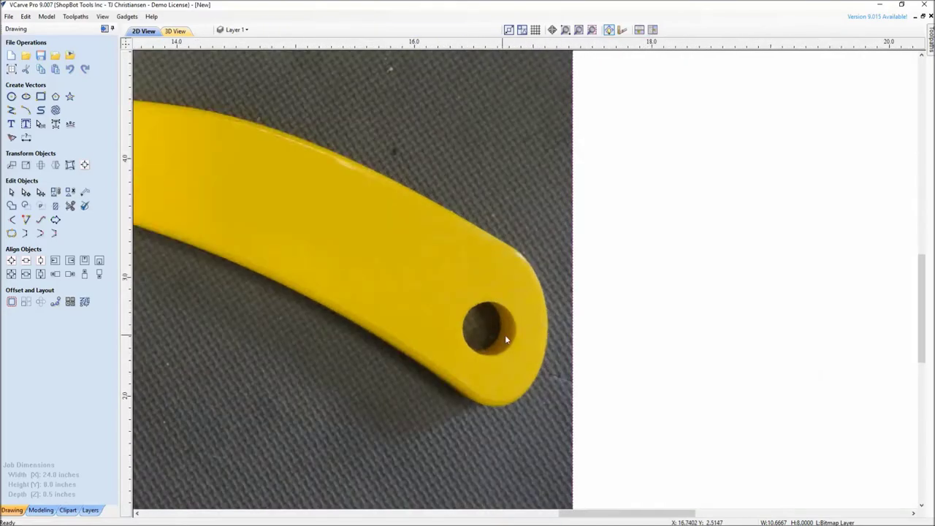
scroll(438, 339, "down", 4)
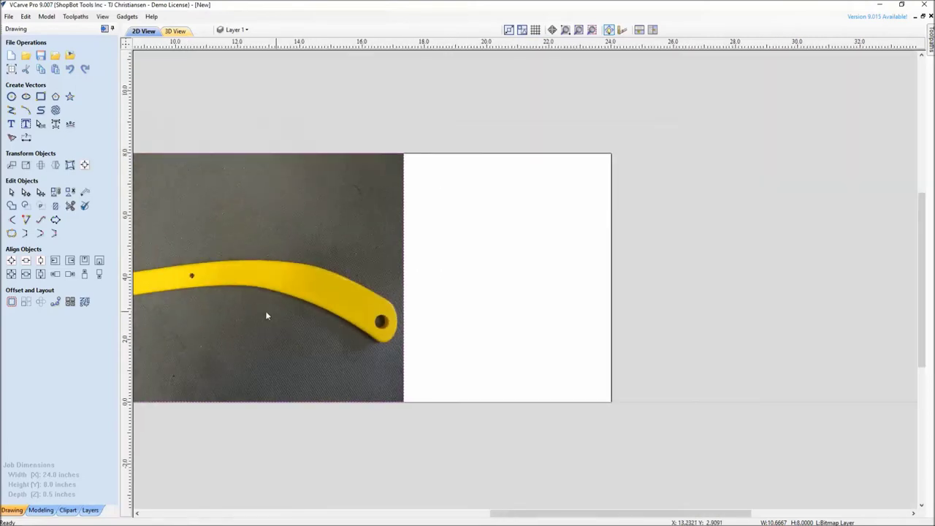
middle_click_drag(263, 306, 409, 315)
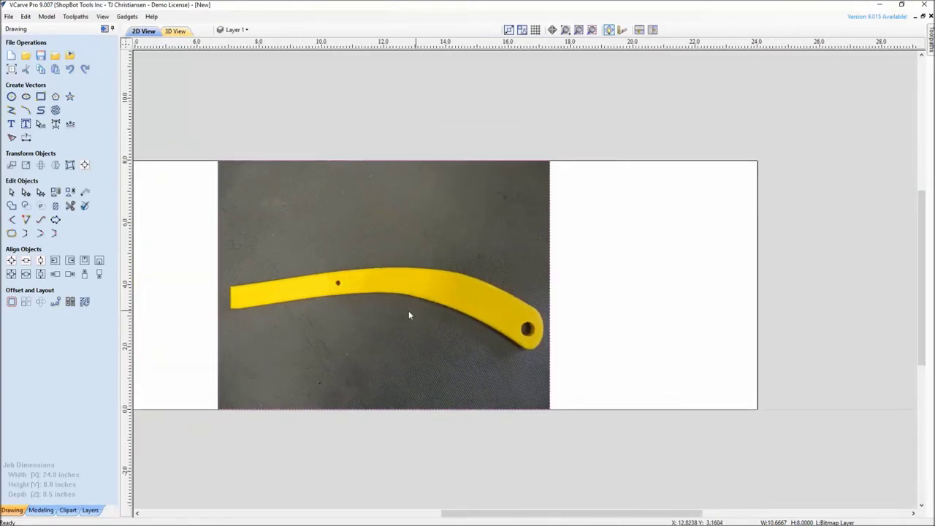
Step: Start a Black/White bitmap trace of the leg photo at 52% fading and preview it
left_click(10, 137)
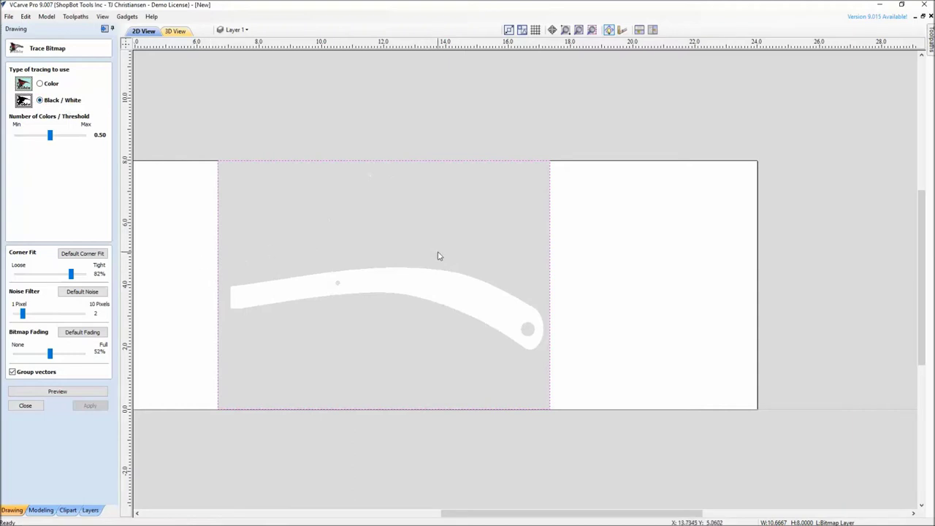
scroll(303, 281, "up", 4)
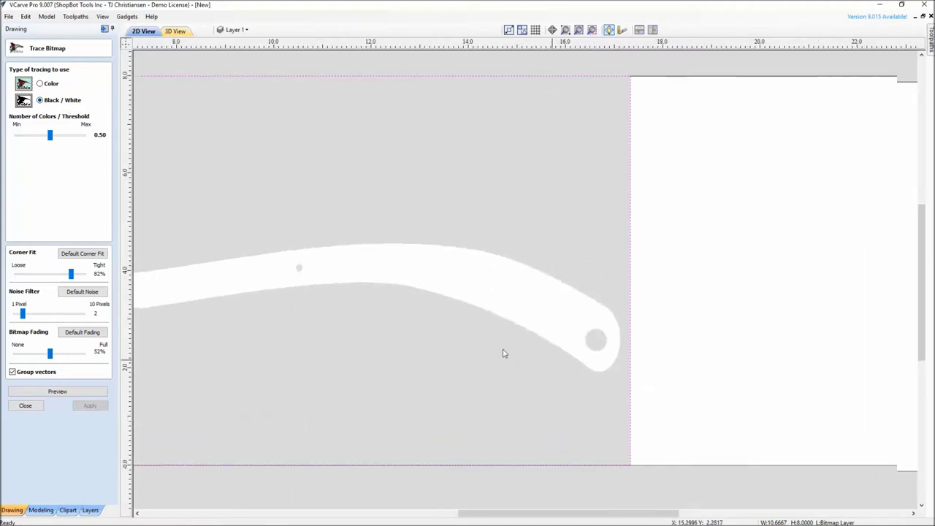
scroll(508, 344, "up", 6)
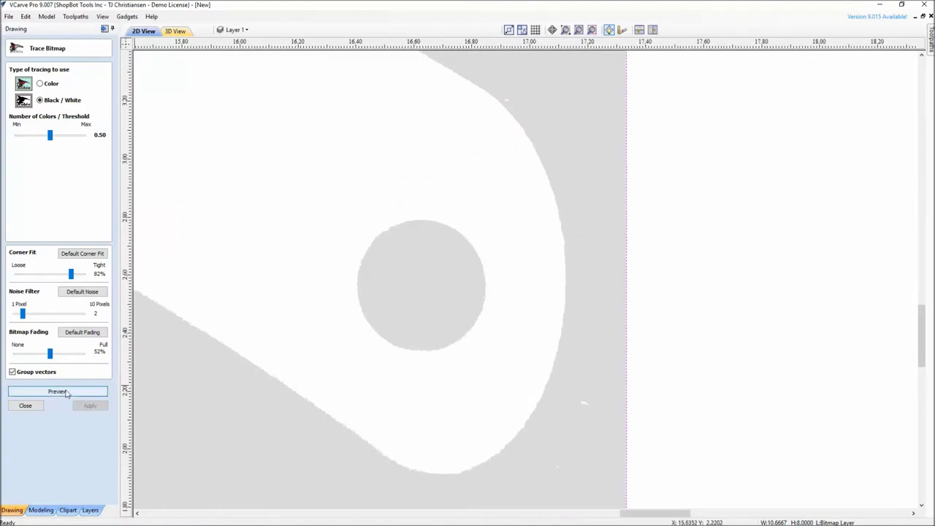
left_click(748, 365)
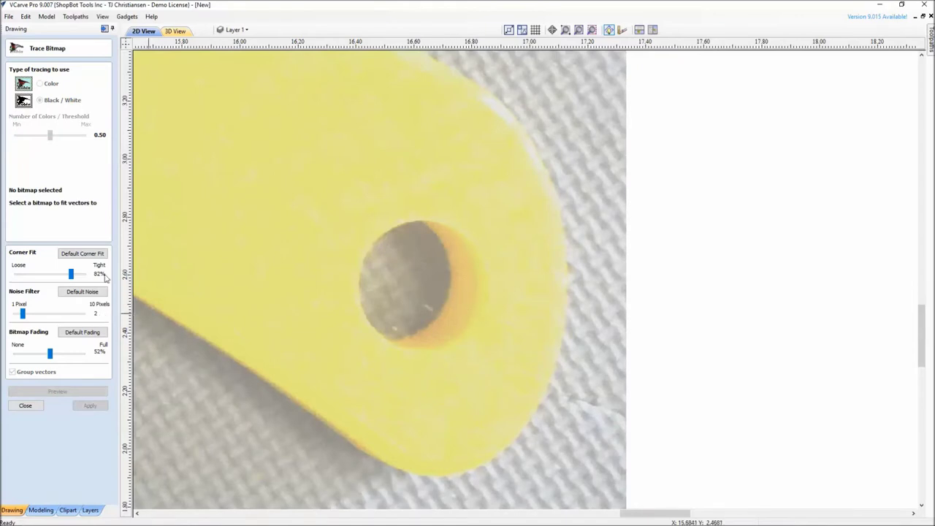
left_click(198, 229)
scroll(212, 228, "down", 10)
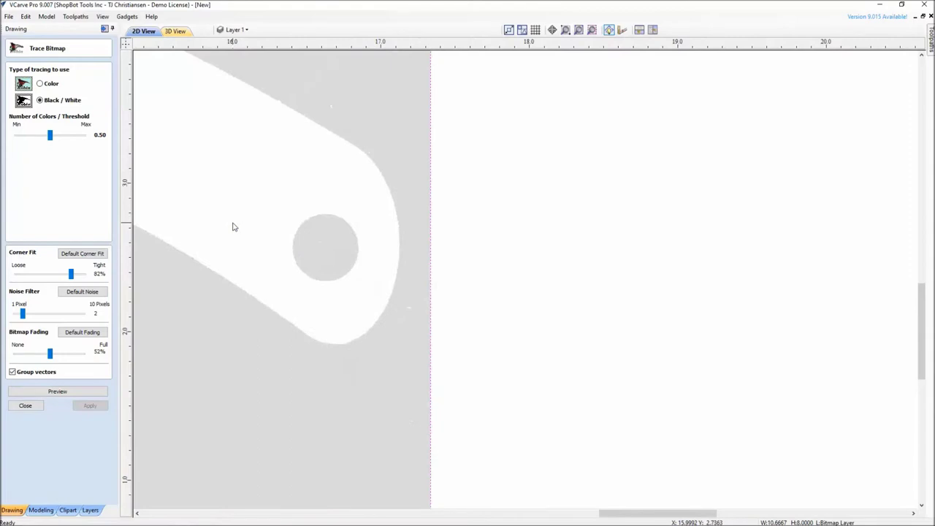
middle_click_drag(448, 287, 516, 324)
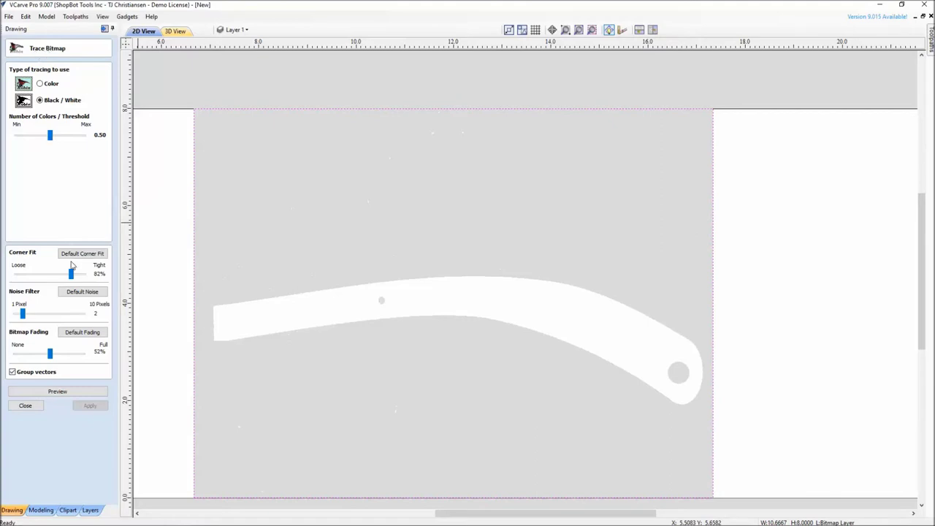
mouse_move(50, 354)
left_mouse_down()
mouse_move(80, 354)
mouse_move(38, 354)
left_mouse_up()
left_click(70, 334)
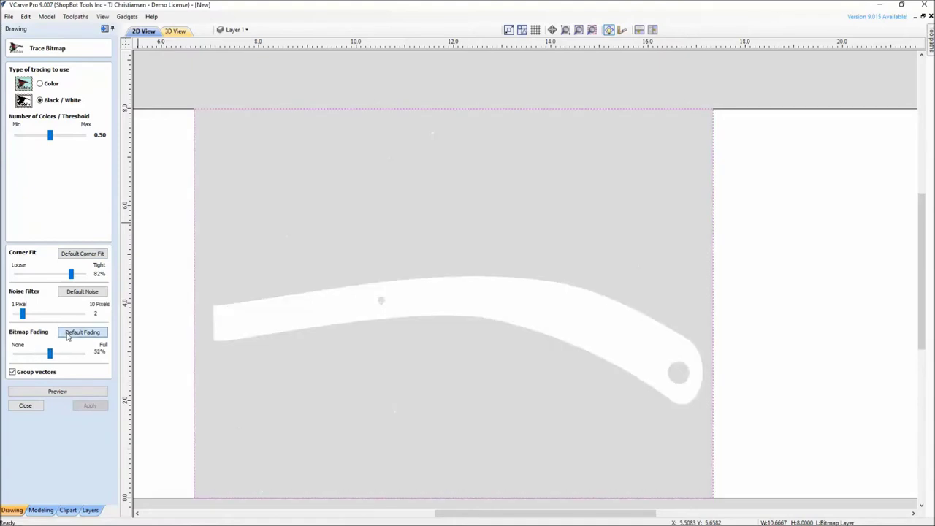
left_click(73, 392)
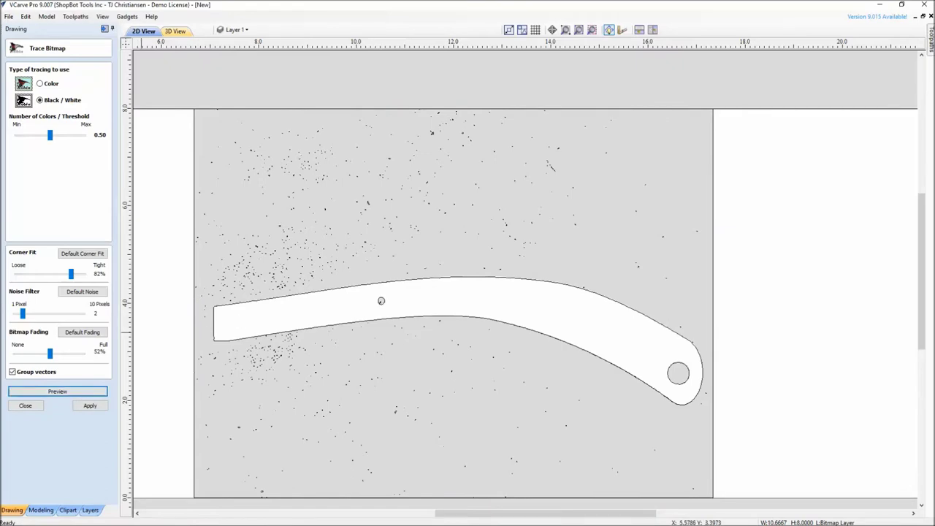
Step: Turn off Group vectors, preview again, and apply the trace to create the leg outlines
scroll(299, 328, "up", 3)
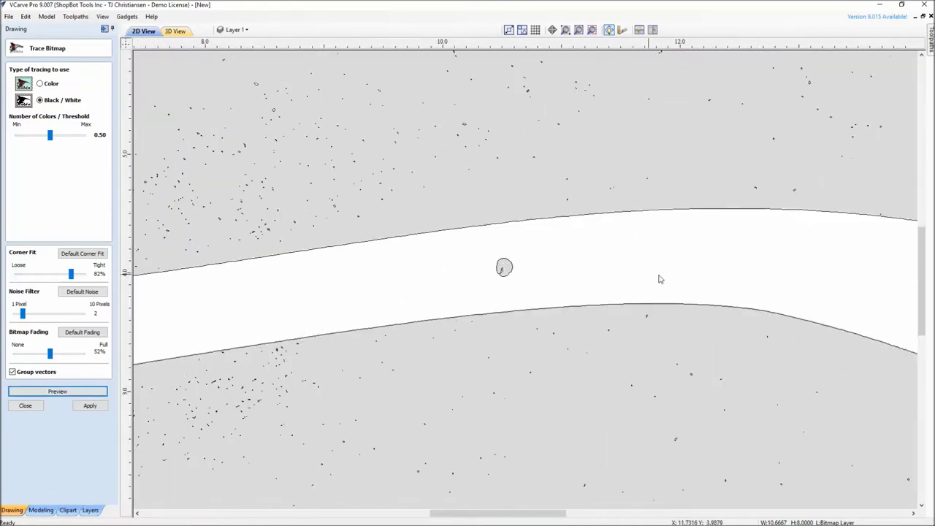
scroll(643, 276, "down", 3)
middle_click_drag(438, 284, 344, 292)
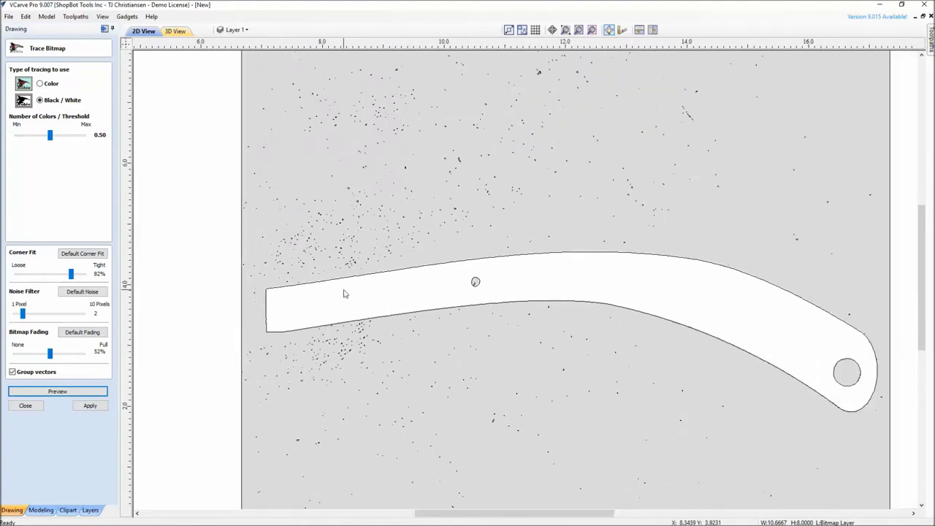
scroll(512, 307, "up", 1)
middle_click_drag(558, 321, 536, 335)
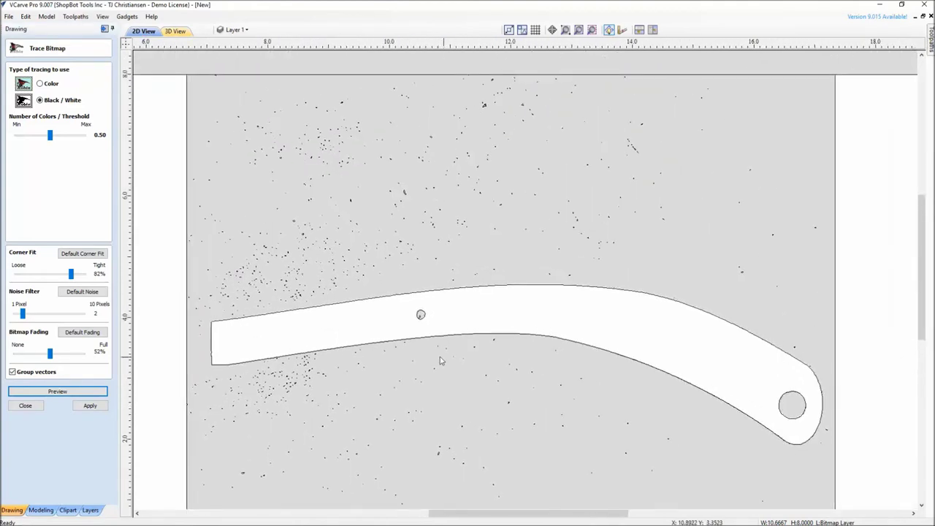
left_click(12, 372)
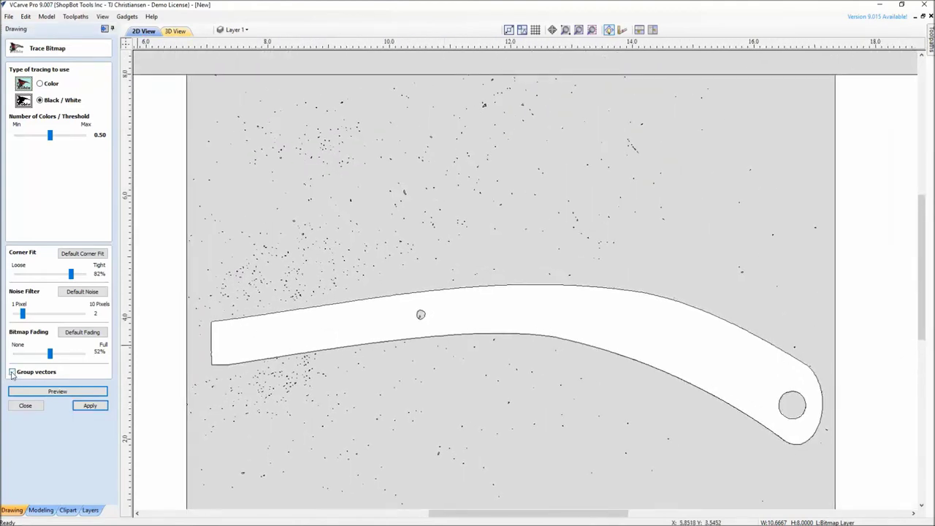
left_click(35, 392)
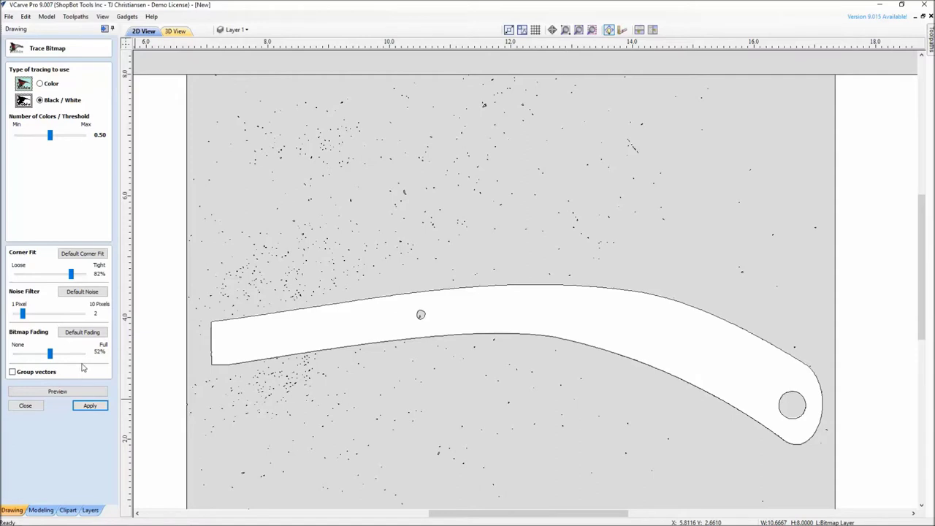
left_click(88, 406)
left_click(25, 406)
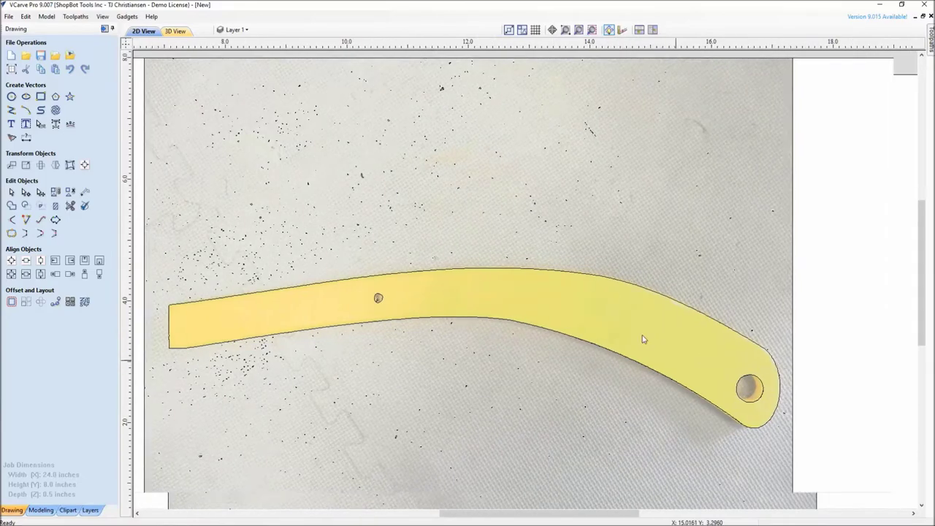
Step: Zoom in along the leg's rounded end and edges, then select the traced outline
scroll(643, 339, "up", 2)
scroll(689, 386, "up", 4)
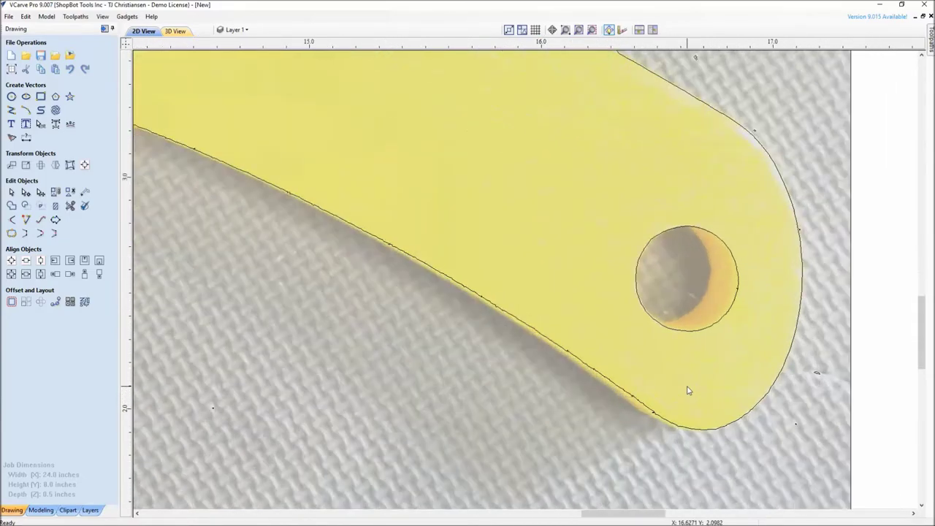
middle_click_drag(687, 390, 568, 386)
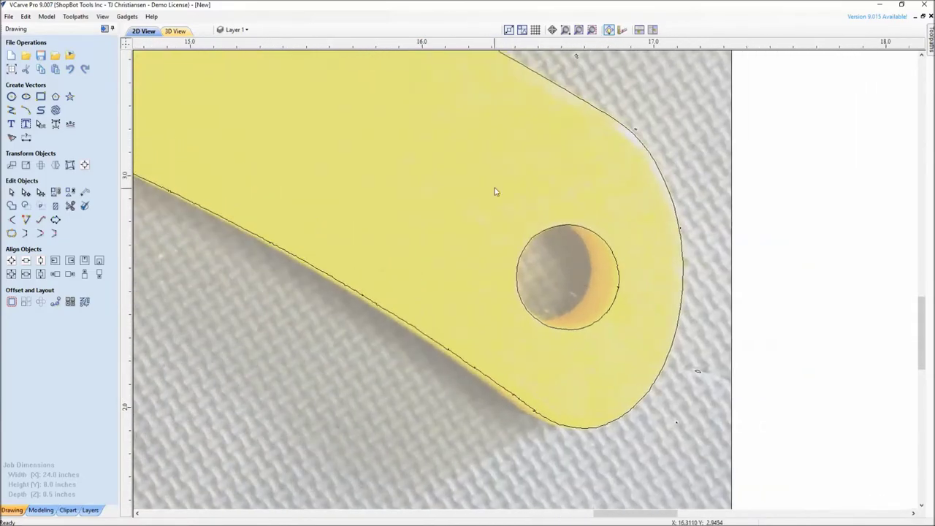
middle_click_drag(495, 192, 496, 270)
middle_click_drag(509, 144, 463, 224)
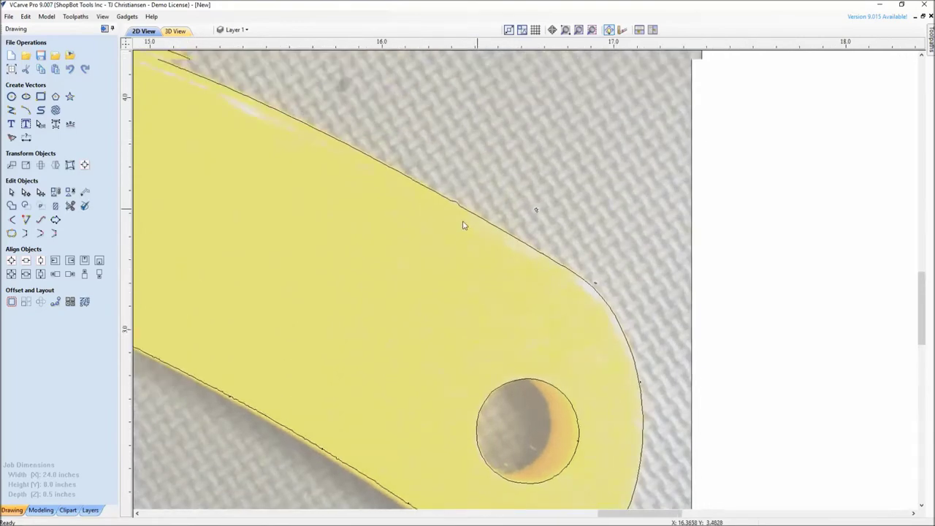
scroll(484, 213, "up", 6)
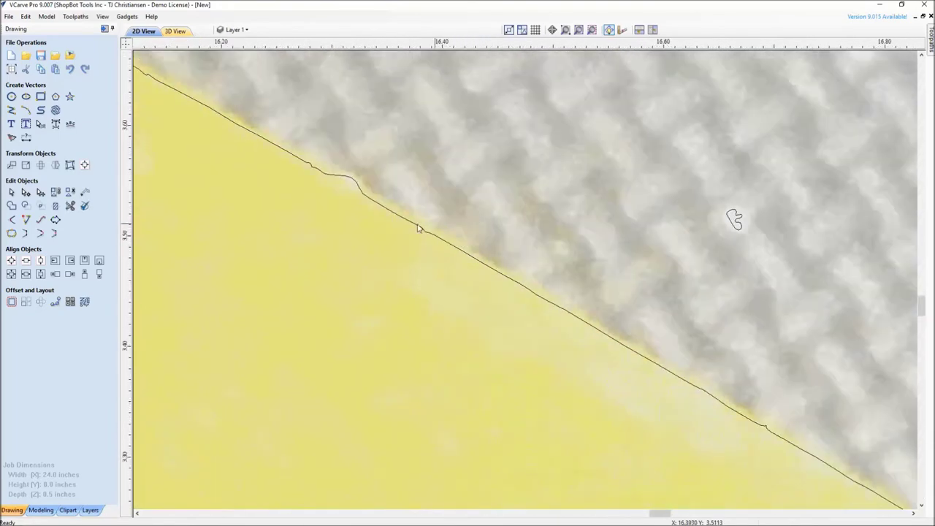
left_click(419, 229)
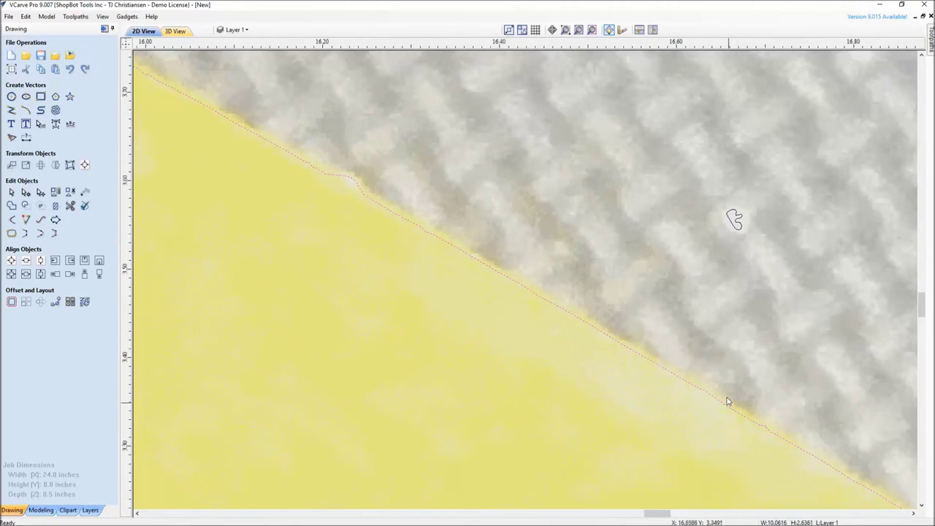
Step: Zoom back out and start importing another photo from the For Tracing folder
scroll(727, 402, "down", 8)
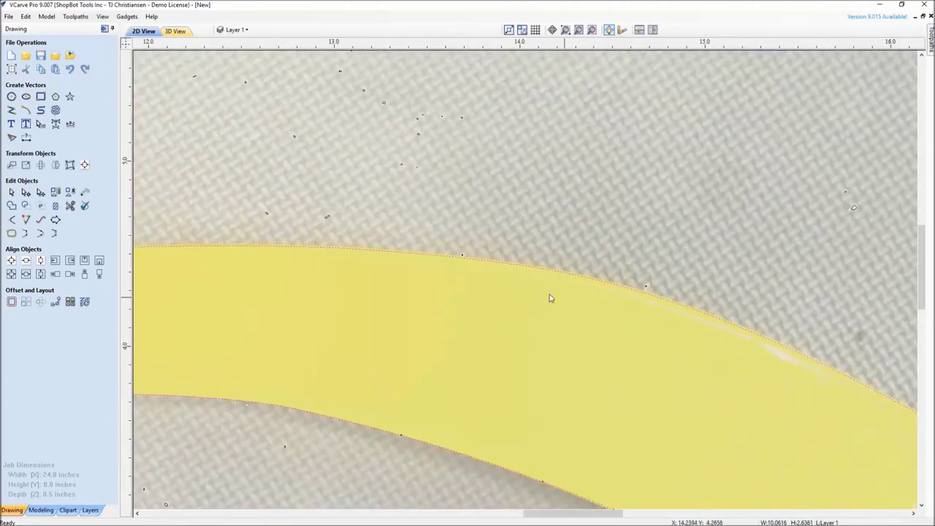
scroll(313, 254, "down", 6)
scroll(380, 275, "up", 2)
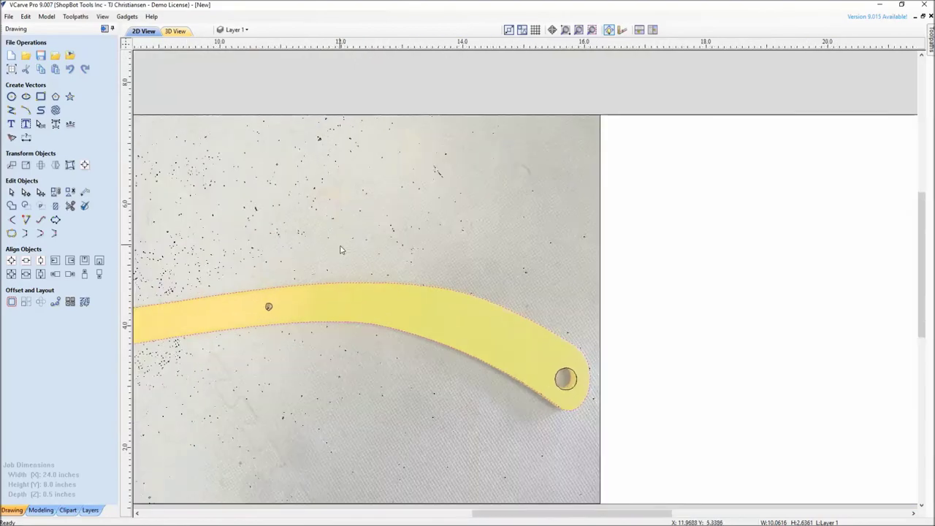
scroll(340, 250, "up", 8)
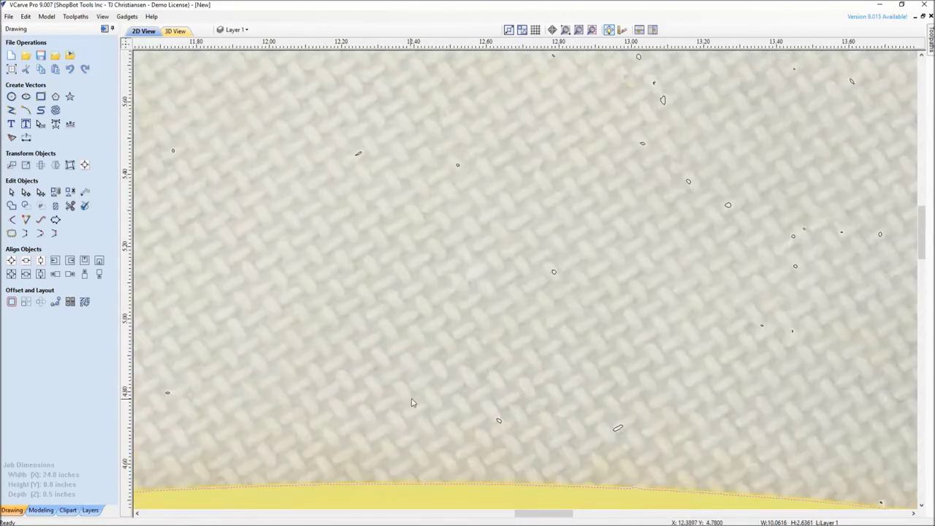
scroll(436, 290, "down", 8)
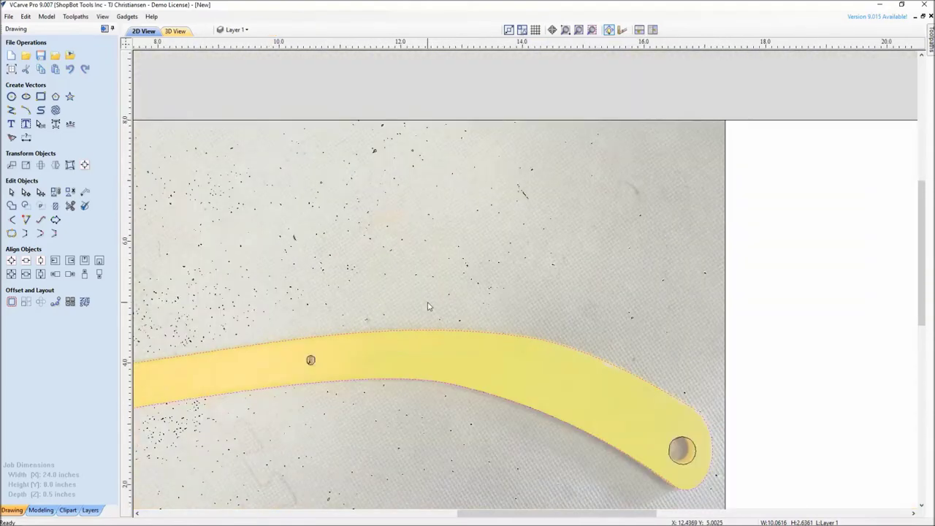
scroll(429, 307, "down", 3)
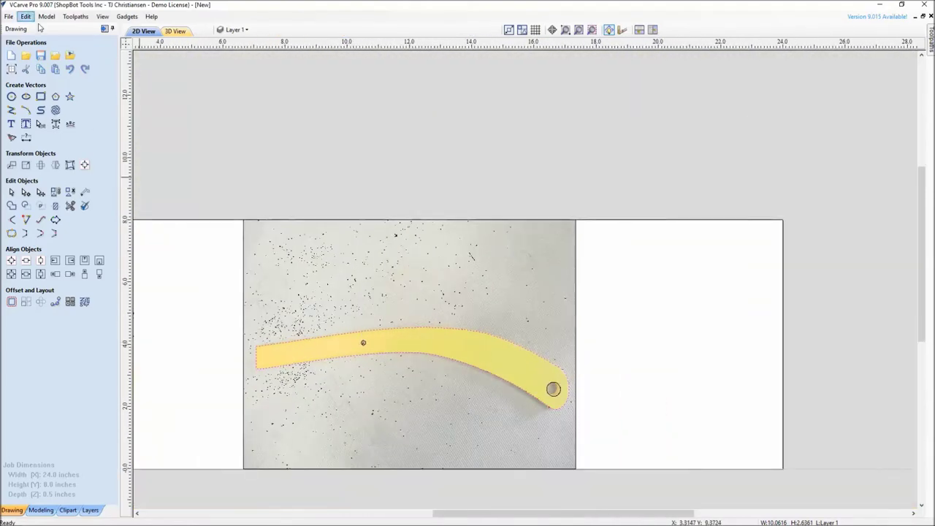
left_click(70, 56)
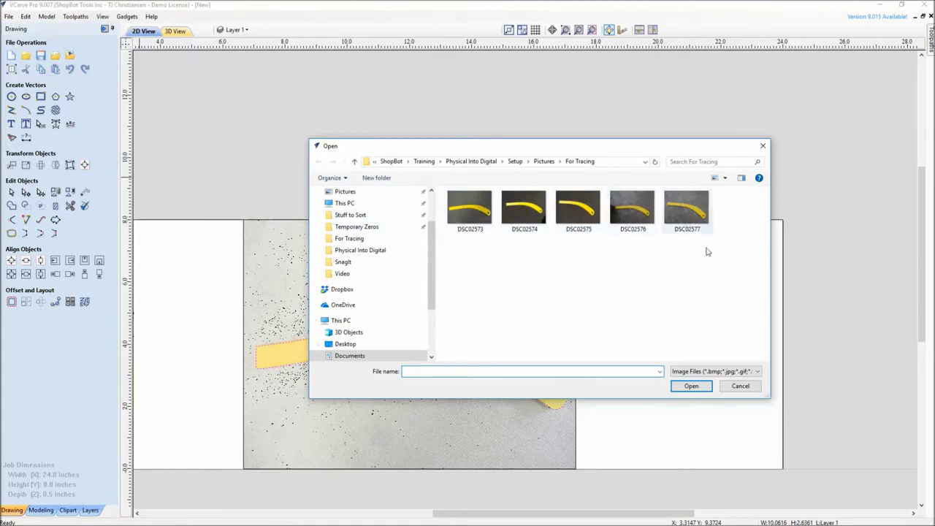
Step: Import DSC02577 and inspect the leg's left end near the small hole
double_click(687, 209)
middle_click_drag(376, 281, 403, 255)
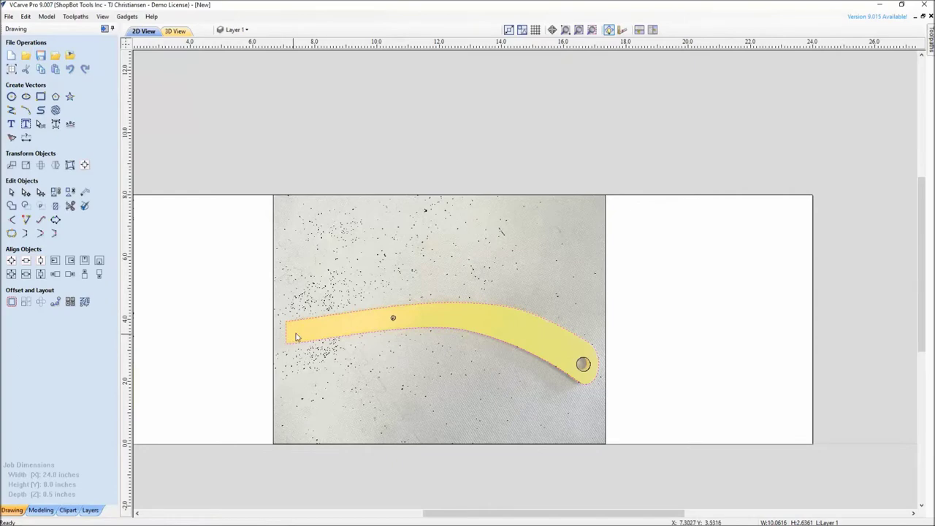
scroll(407, 331, "up", 2)
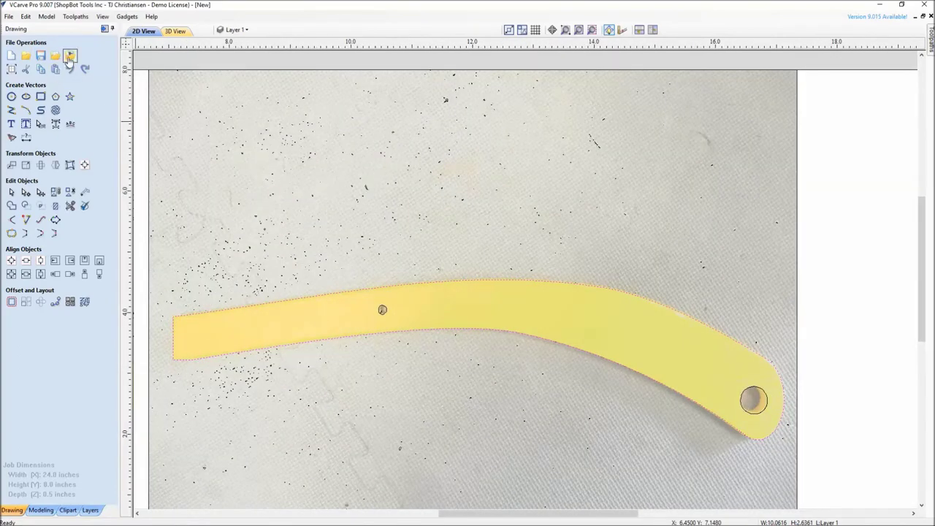
scroll(462, 380, "down", 1)
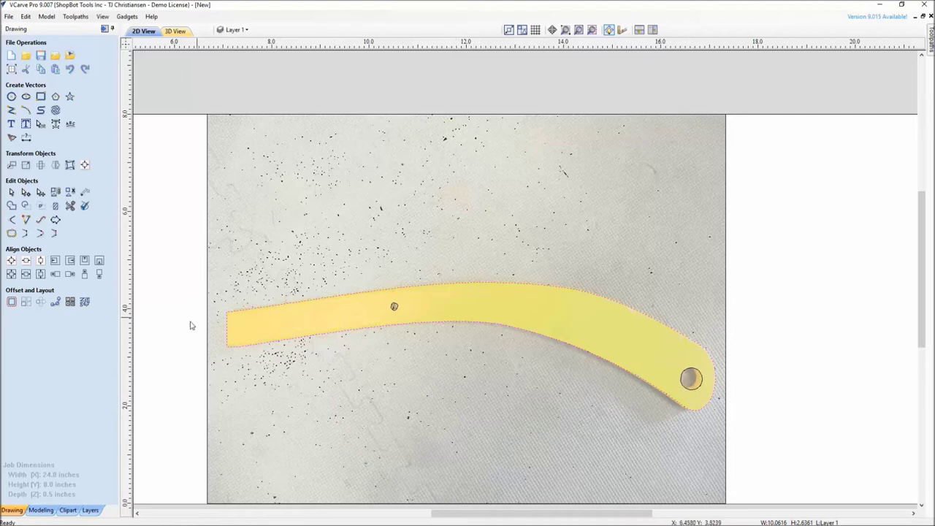
scroll(224, 331, "up", 4)
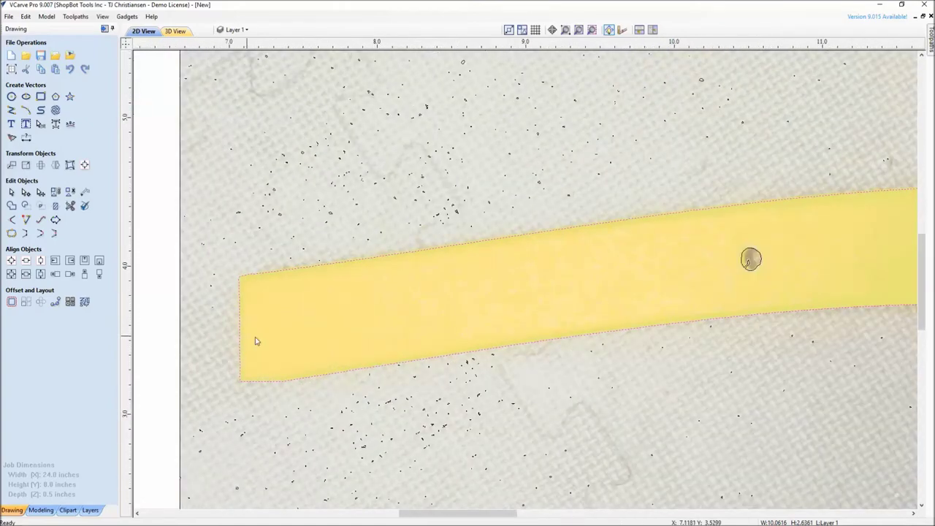
middle_click_drag(411, 379, 325, 380)
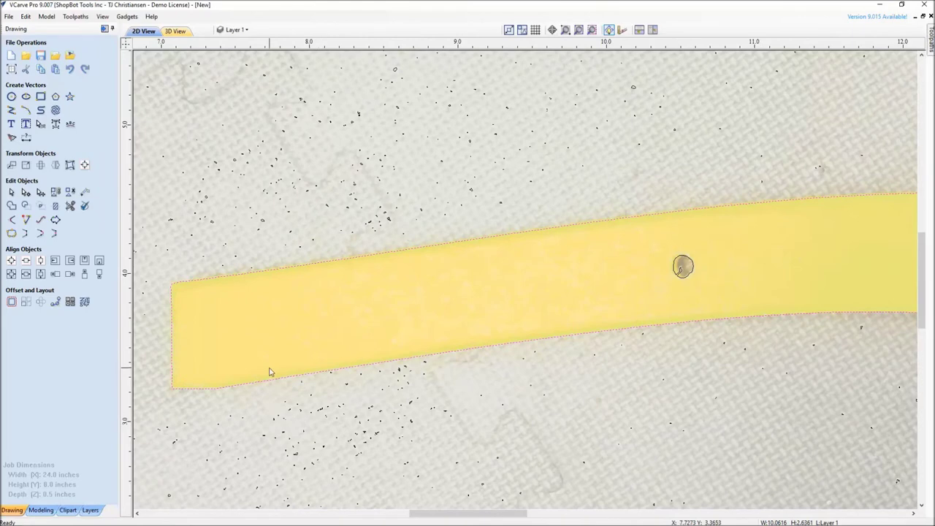
middle_click_drag(164, 346, 216, 349)
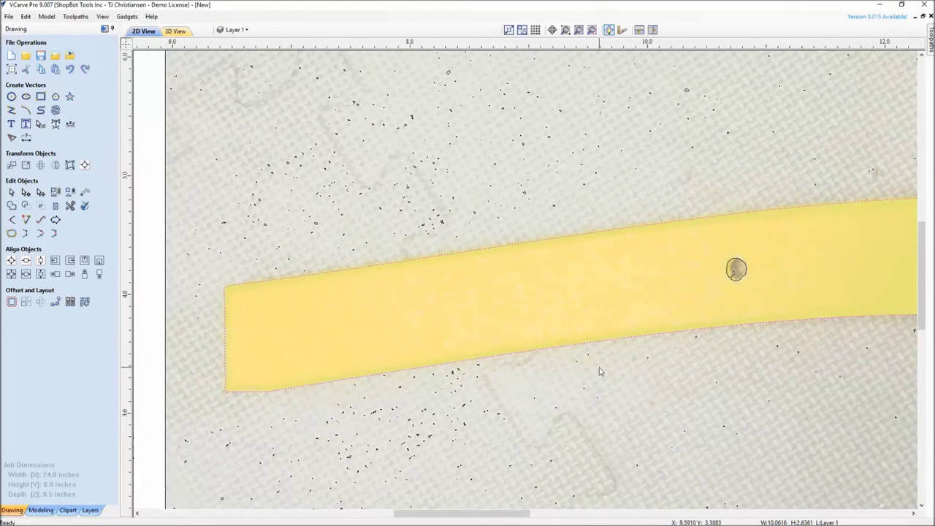
scroll(410, 362, "down", 4)
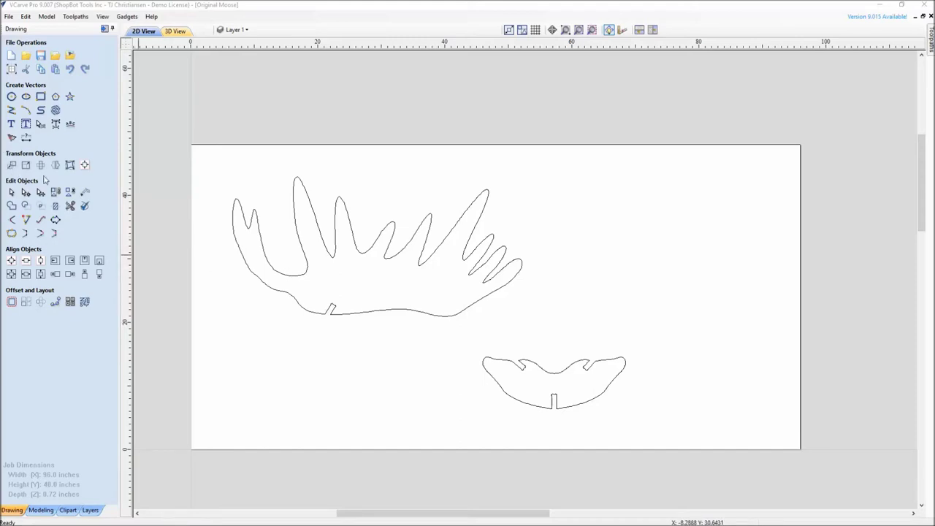
Step: Read the antler outline's size in Set Size, about 45.6 x 22 inches, without changes
left_click(333, 307)
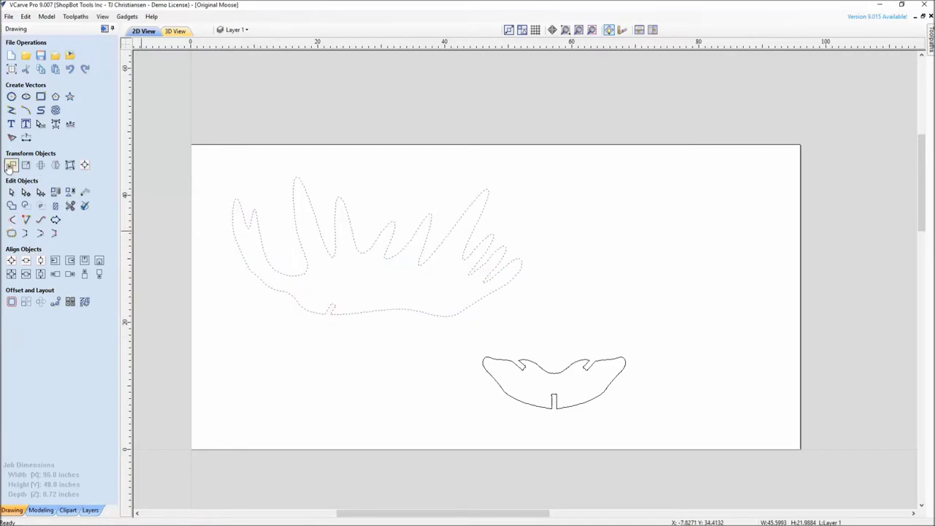
left_click(25, 165)
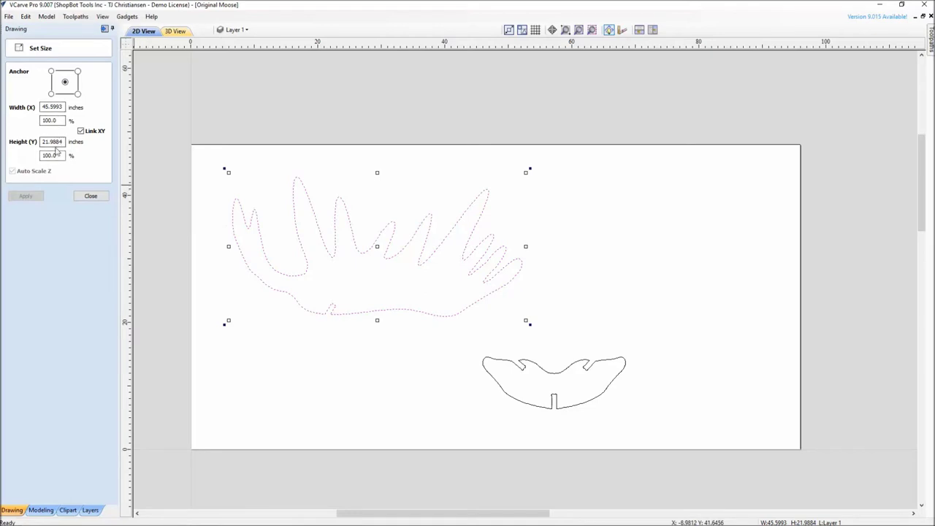
left_click(97, 197)
Step: Measure the antler's tip-to-tip span at 45.97 inches, then reselect the antler
left_click(85, 195)
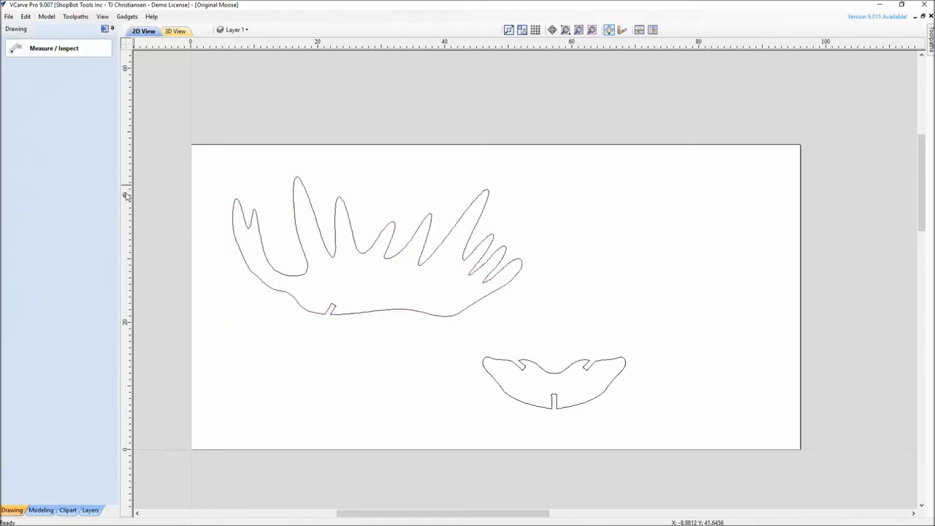
left_click(235, 197)
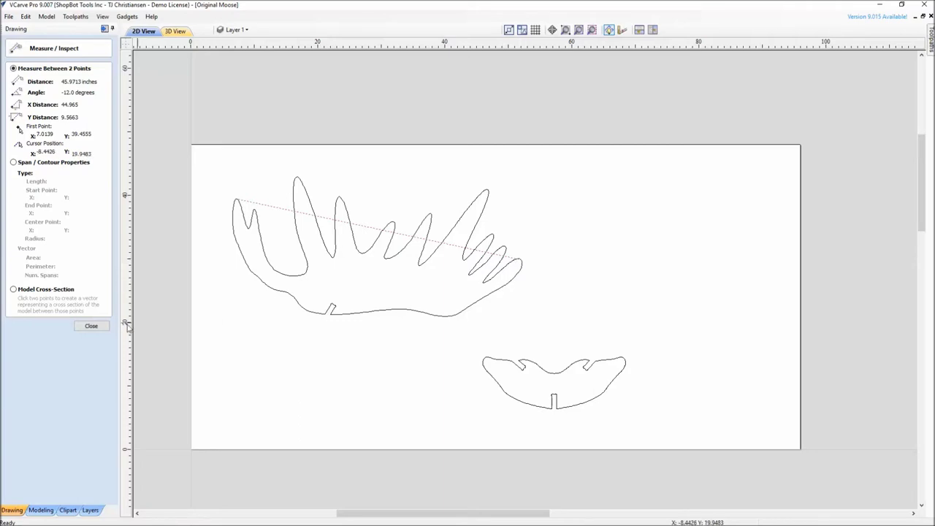
left_click(90, 325)
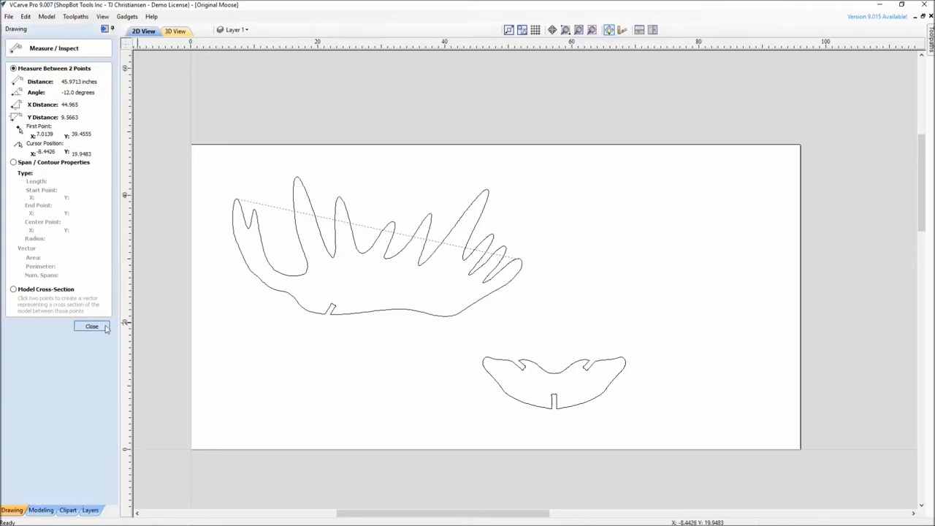
left_click(475, 310)
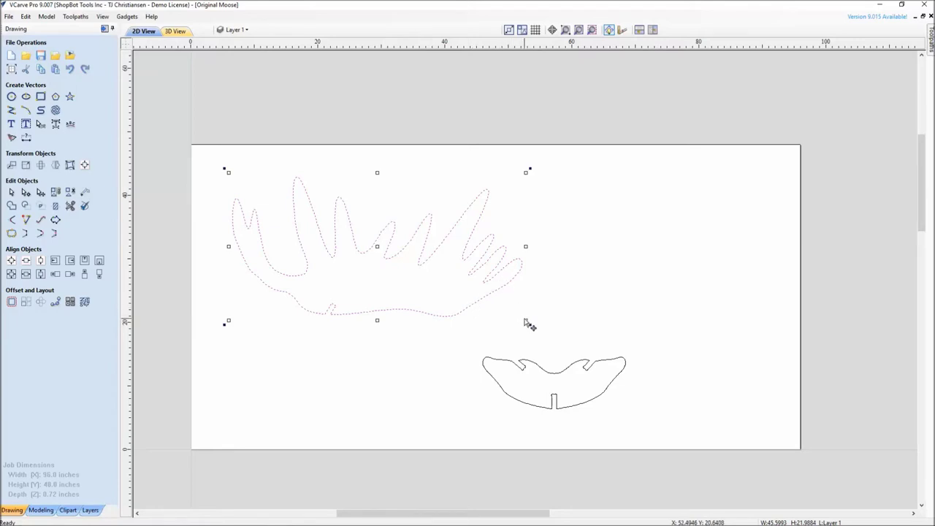
Step: Shrink the antler proportionally and open the moose head outline for node editing
left_click_drag(526, 321, 518, 317)
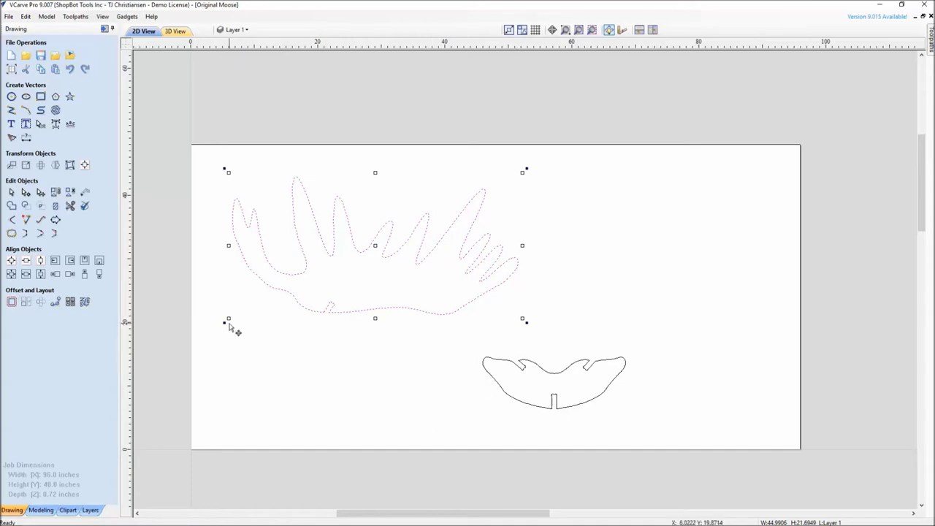
left_click(562, 378)
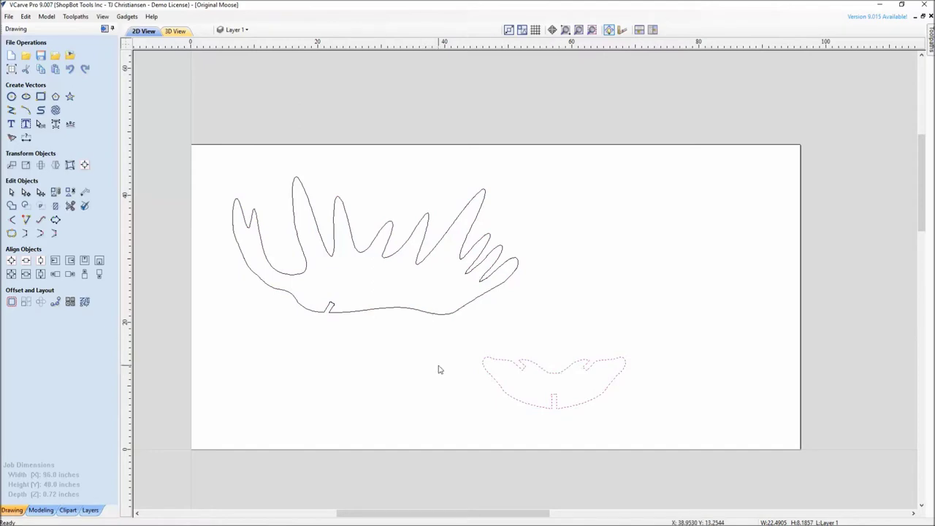
middle_click_drag(438, 370, 429, 357)
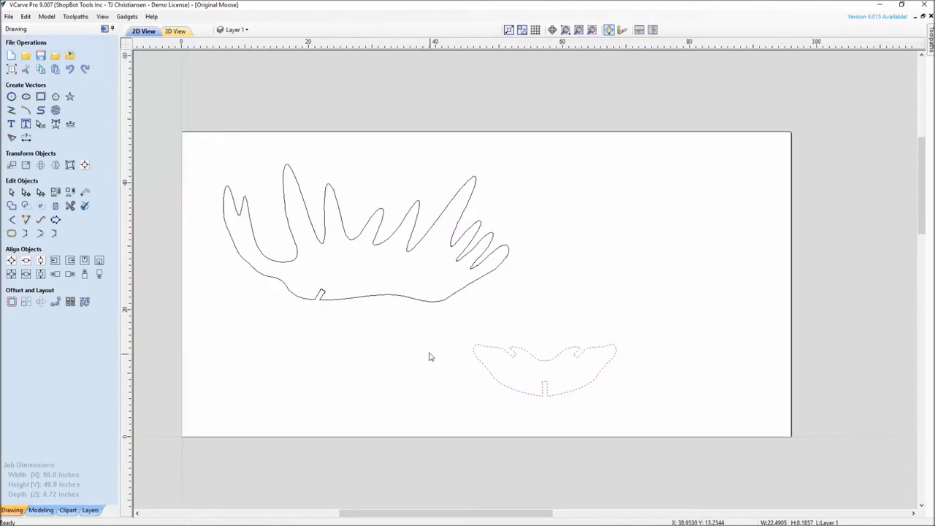
double_click(555, 378)
scroll(544, 380, "up", 5)
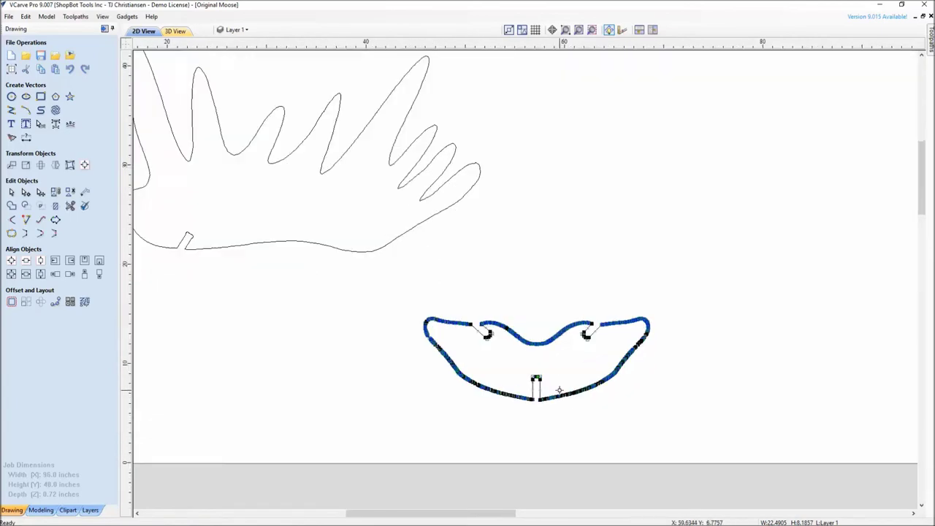
scroll(376, 298, "down", 4)
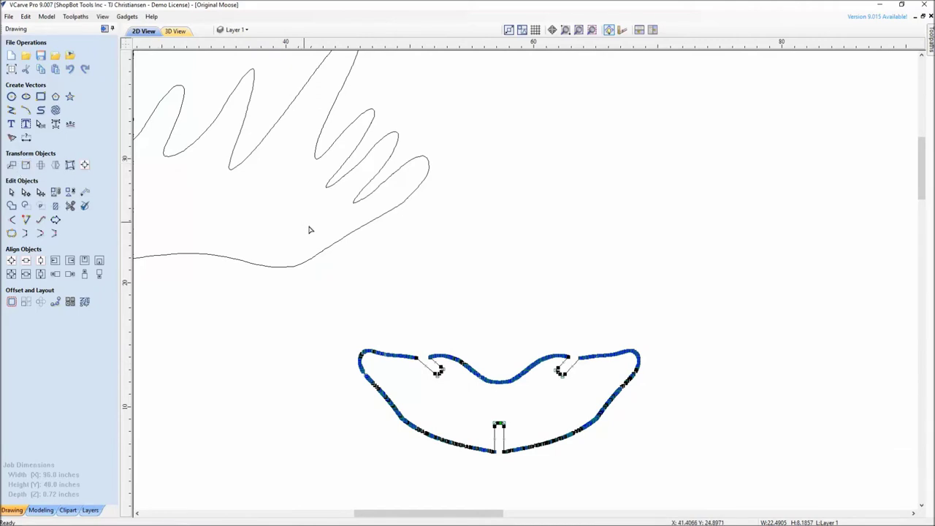
scroll(407, 301, "down", 4)
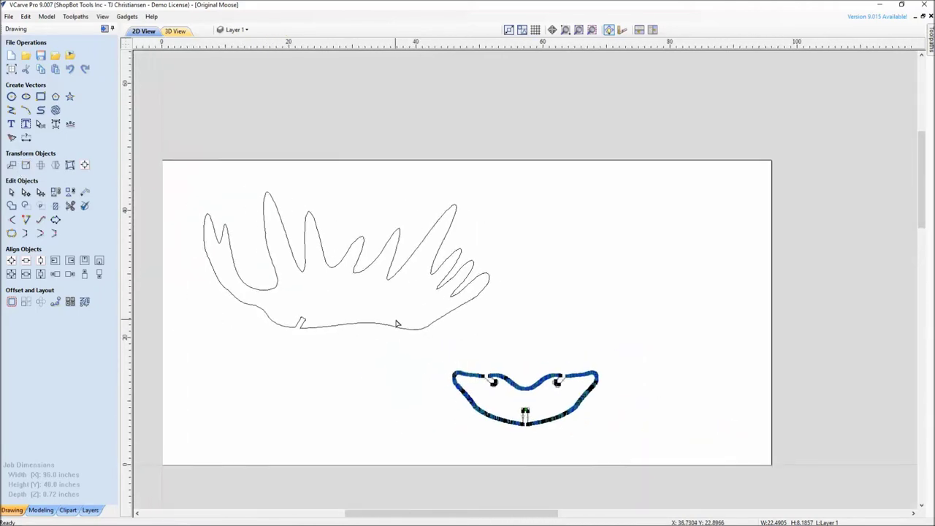
Step: Open the antler outline for node editing and briefly look at the Help menu
double_click(397, 325)
left_click(152, 17)
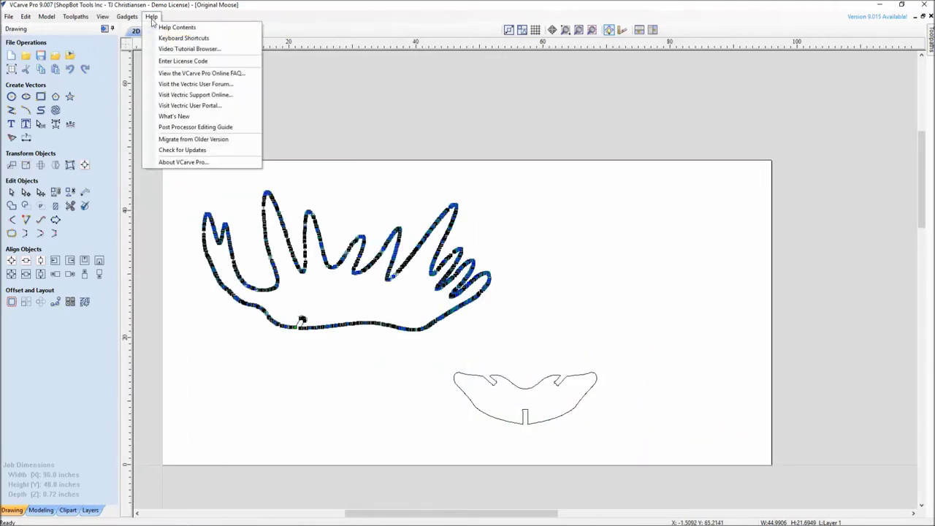
left_click(371, 66)
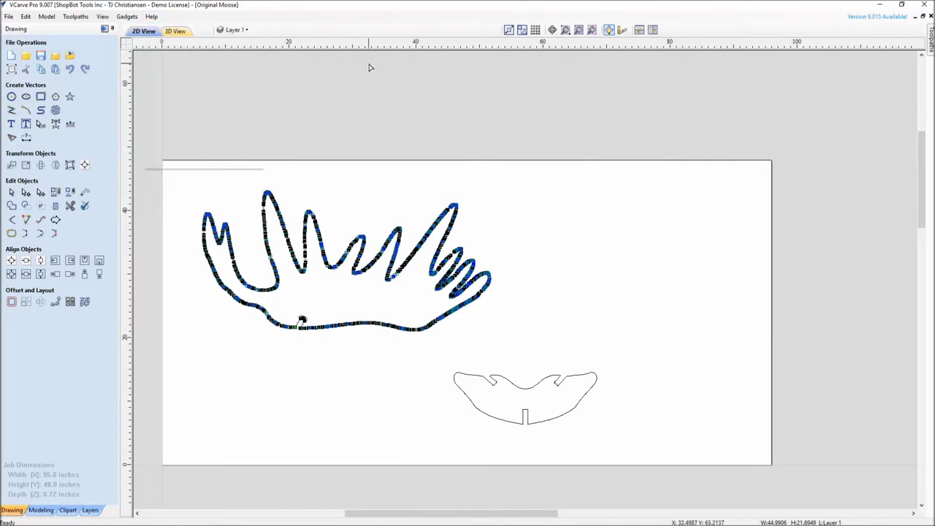
left_click(421, 203)
scroll(426, 215, "down", 2)
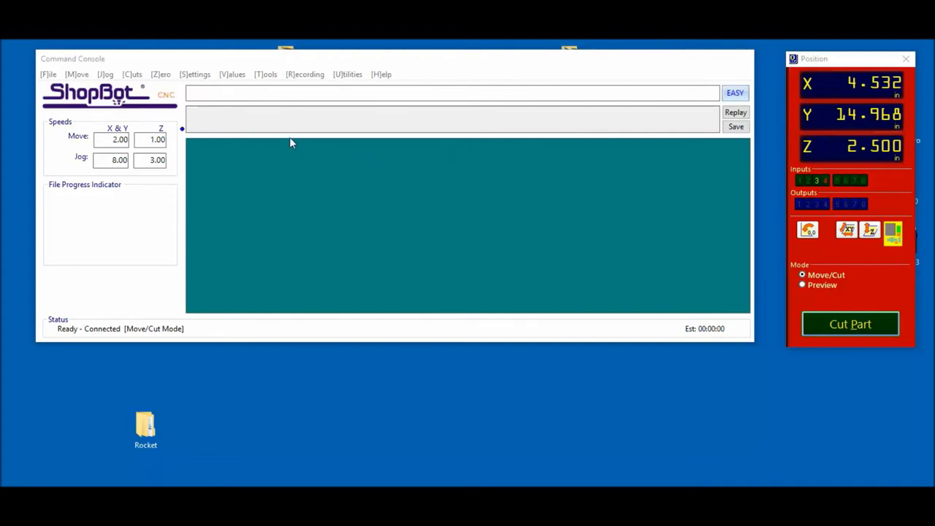
Step: Launch Copy Machine from the Tools menu, keeping 'Trace the outline of a 2D shape'
left_click(265, 75)
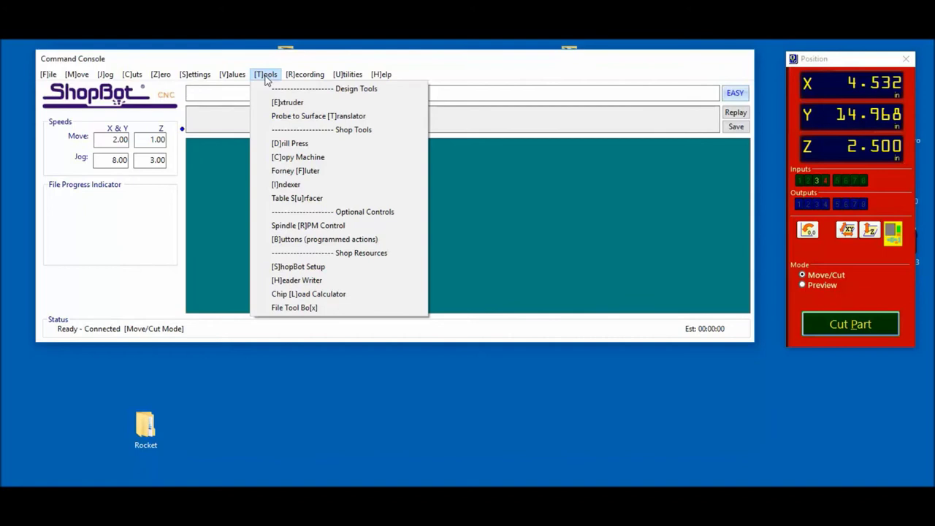
left_click(297, 155)
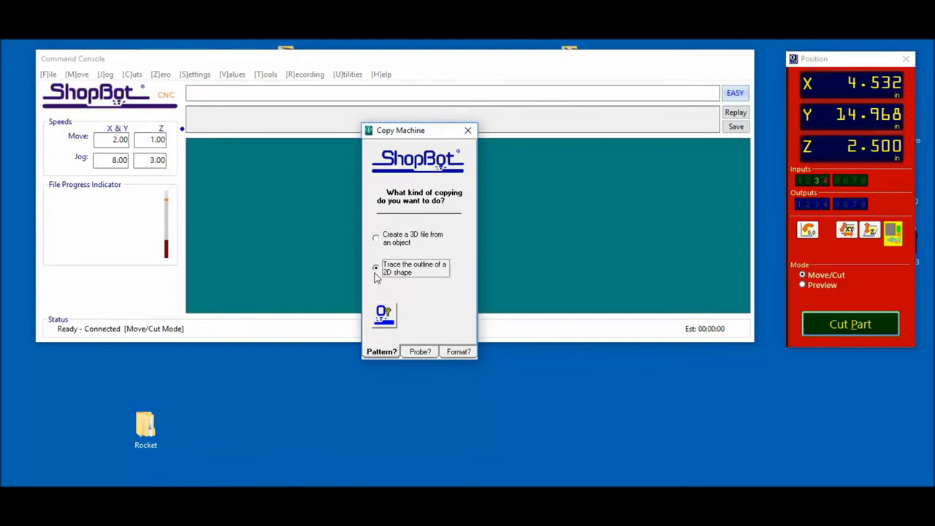
Step: Output the trace as a polyline DXF file and show edge finding settings (resolution 0.25, speed 0.5)
left_click(415, 352)
left_click(458, 352)
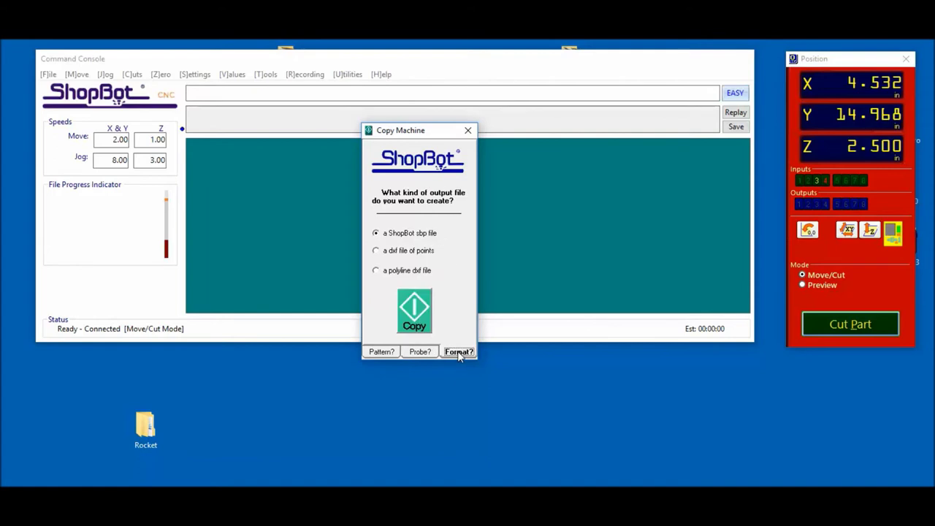
left_click(377, 270)
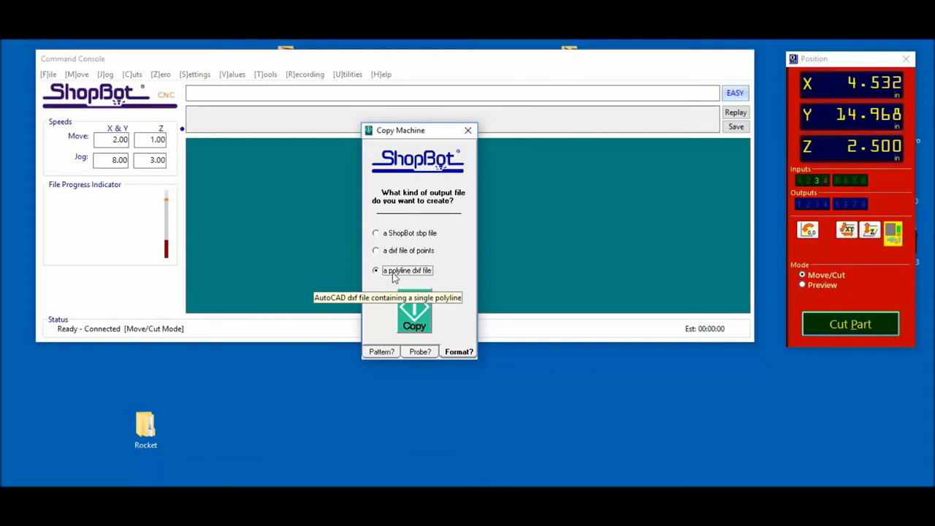
left_click(412, 321)
left_click_drag(107, 77, 380, 119)
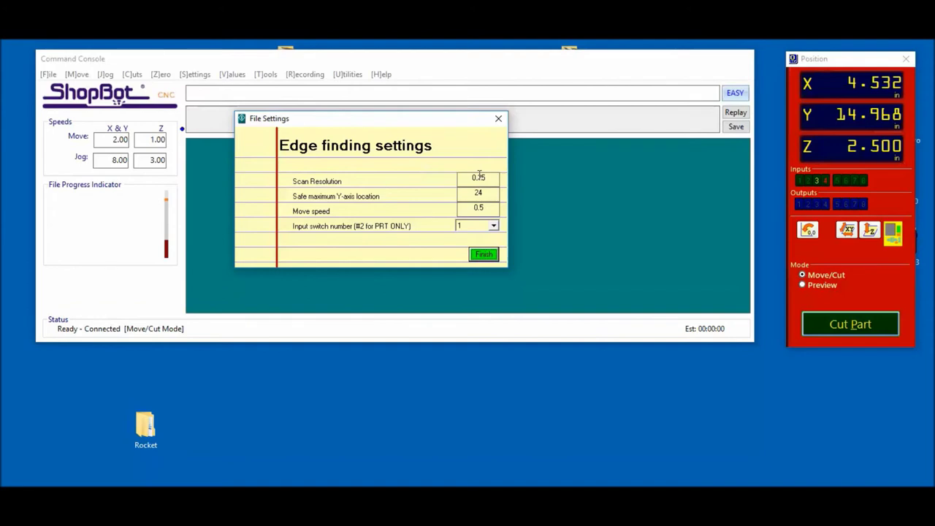
Step: Change the edge-finding scan resolution from 0.25 to .1 and accept the settings
mouse_move(478, 174)
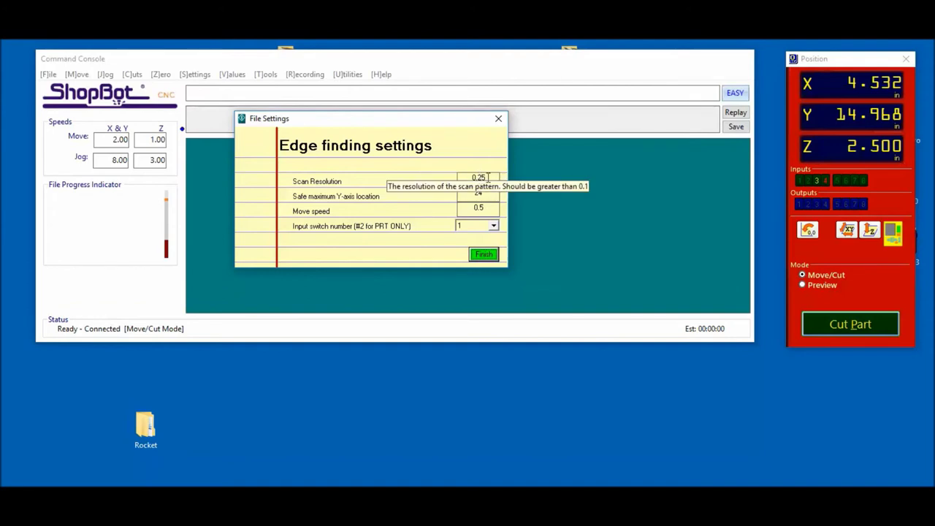
left_click(468, 179)
left_click_drag(478, 186, 490, 183)
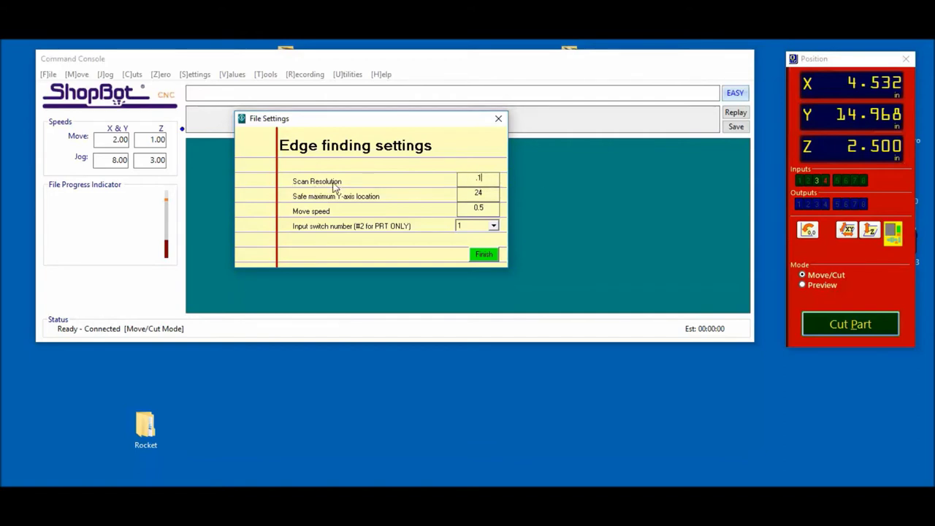
mouse_move(331, 188)
left_click(483, 255)
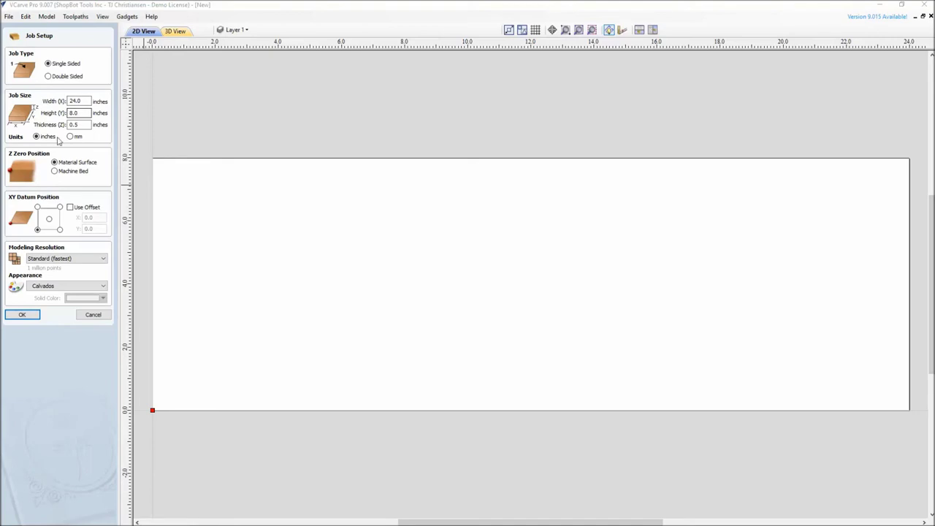
Step: Confirm the 24 x 8 x 0.5 inch job and bring up the Import Vectors file dialog
left_click(34, 316)
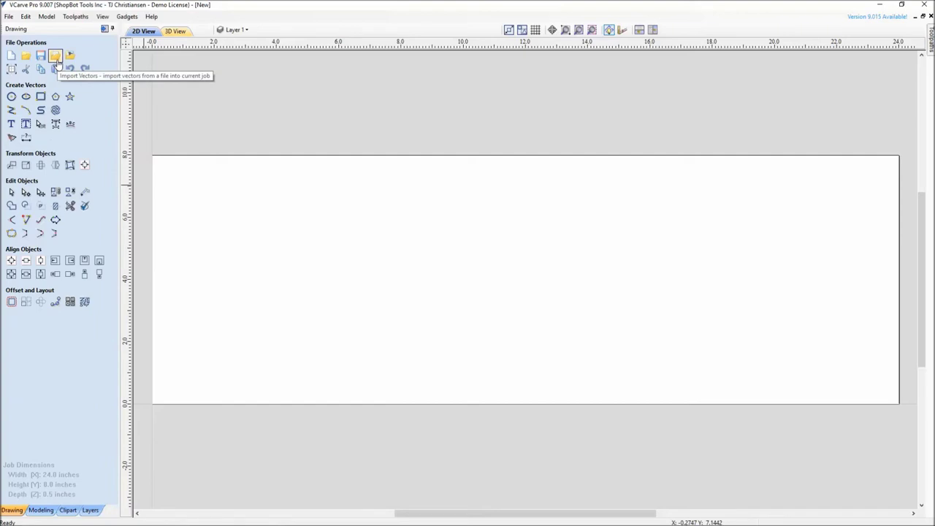
left_click(57, 64)
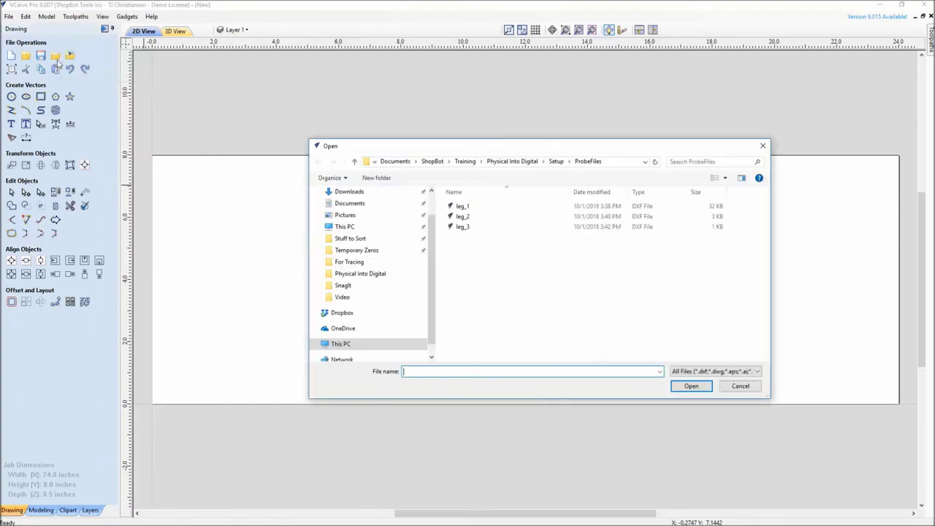
Step: Import the leg_1 outline from the ProbeFiles folder into the job
double_click(481, 209)
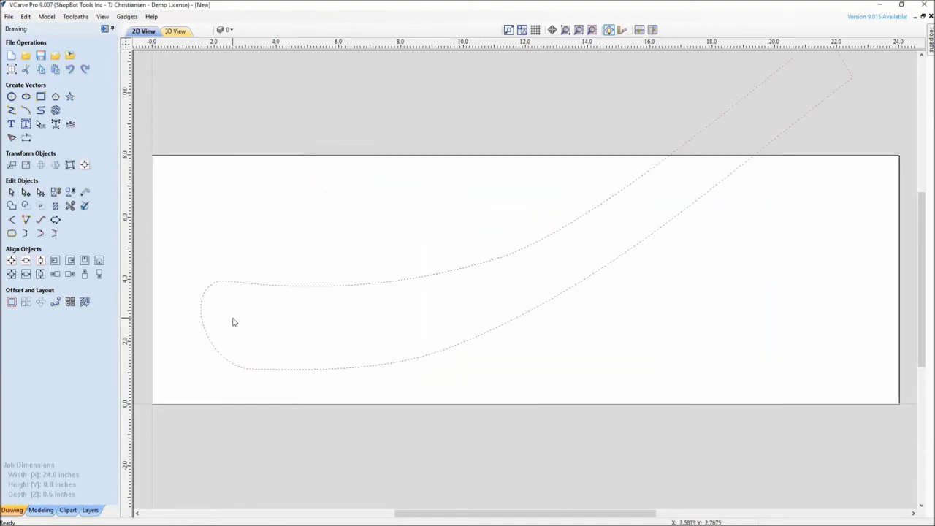
scroll(344, 309, "down", 2)
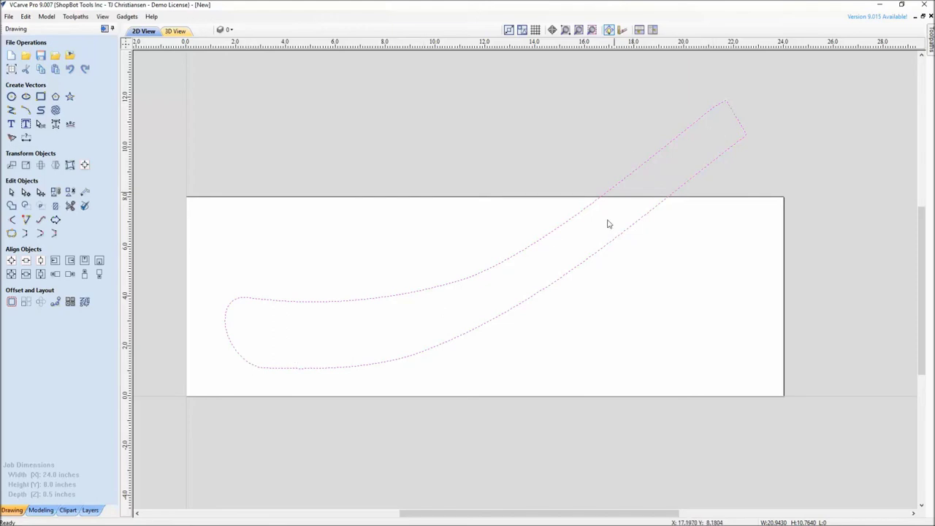
left_click(325, 282)
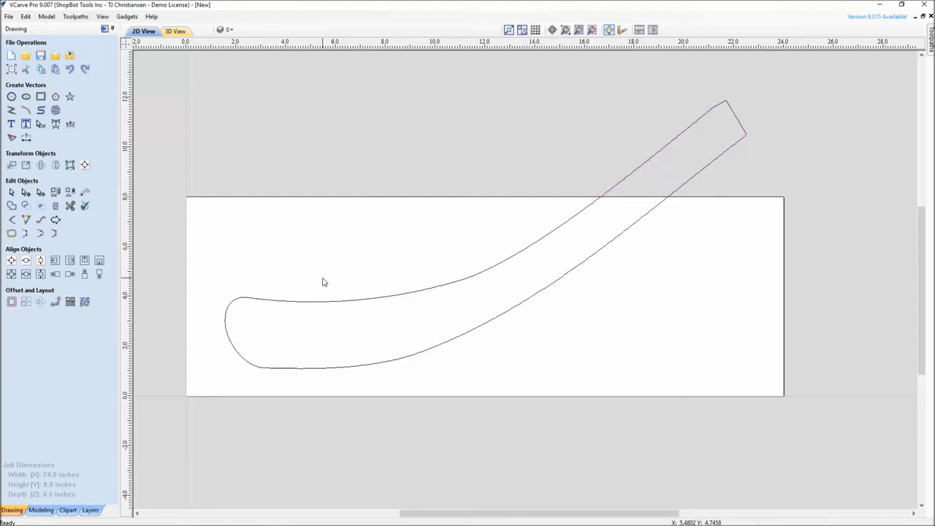
left_click(409, 295)
left_click(605, 313)
Step: Import the leg_2 and leg_3 hole circles from ProbeFiles
left_click(63, 58)
left_click(460, 214)
double_click(460, 216)
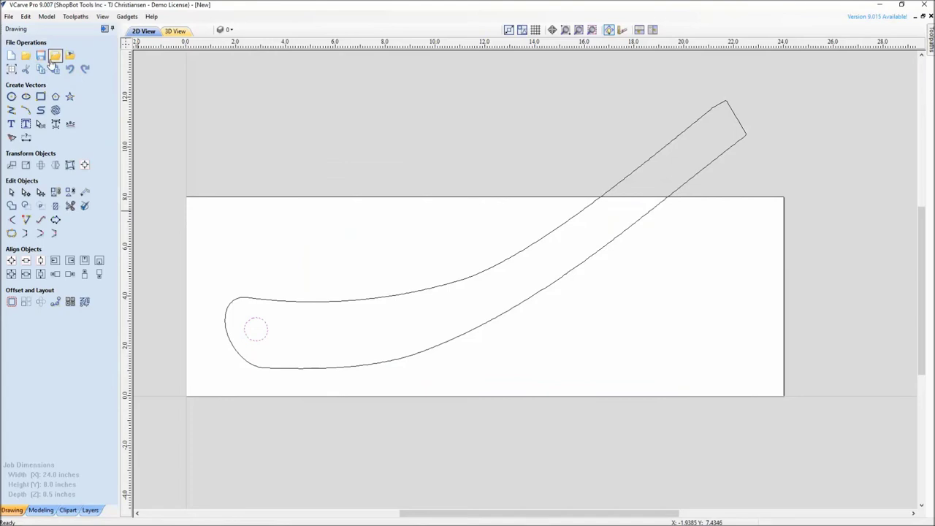
left_click(53, 61)
left_click(461, 227)
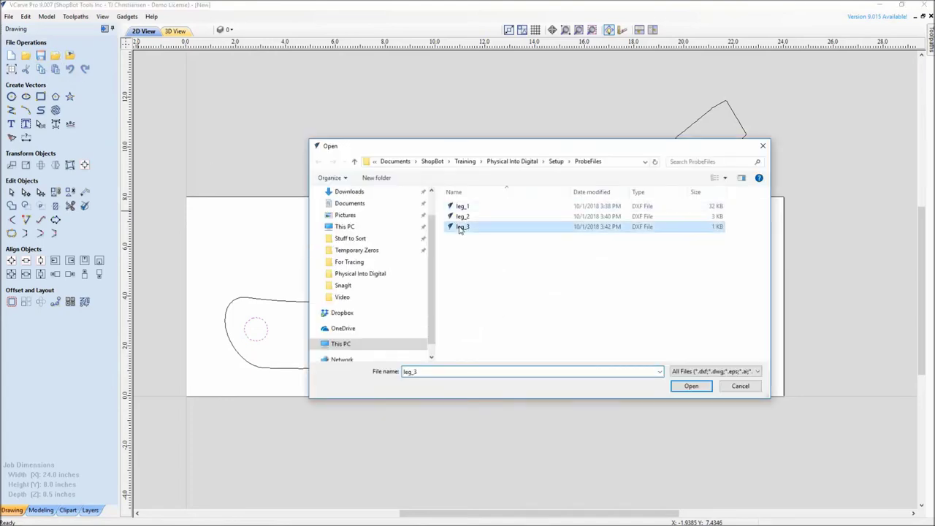
double_click(460, 227)
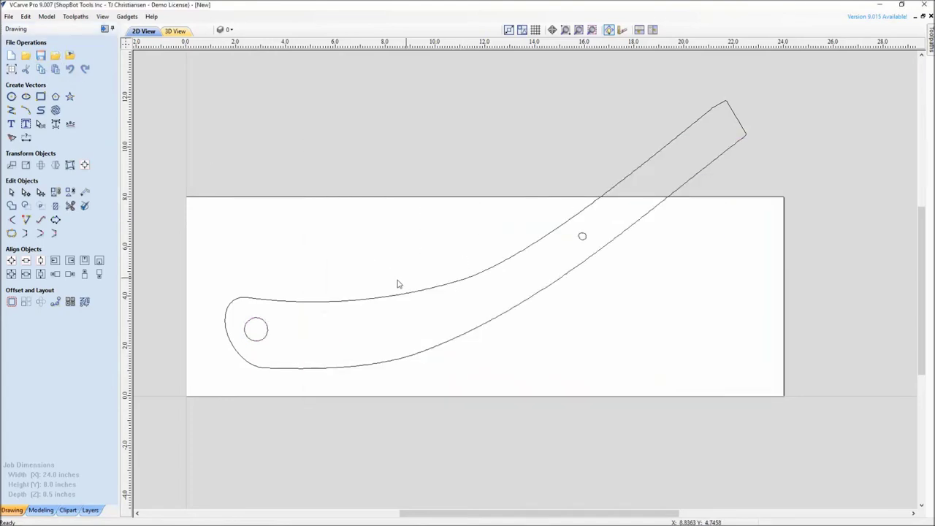
scroll(573, 285, "down", 3)
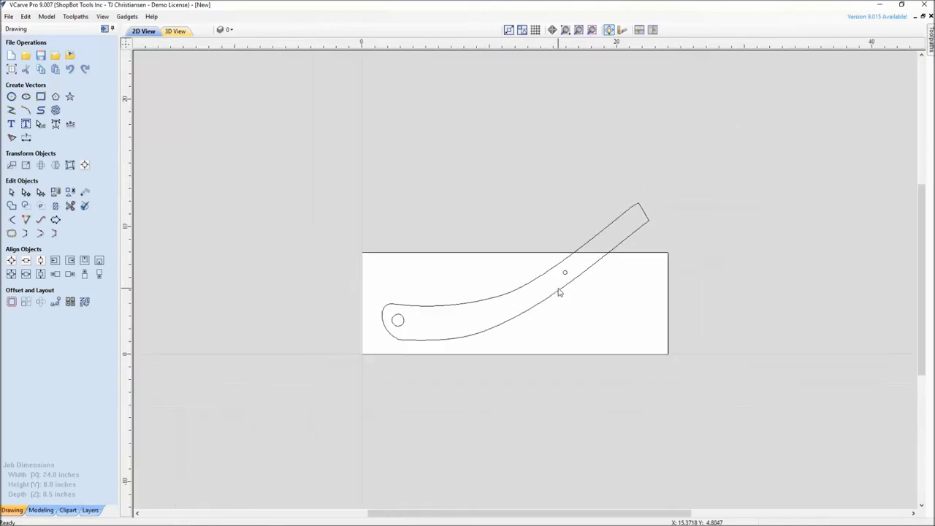
Step: Zoom in to inspect the small hole circle on the leg outline
middle_click_drag(559, 292, 480, 313)
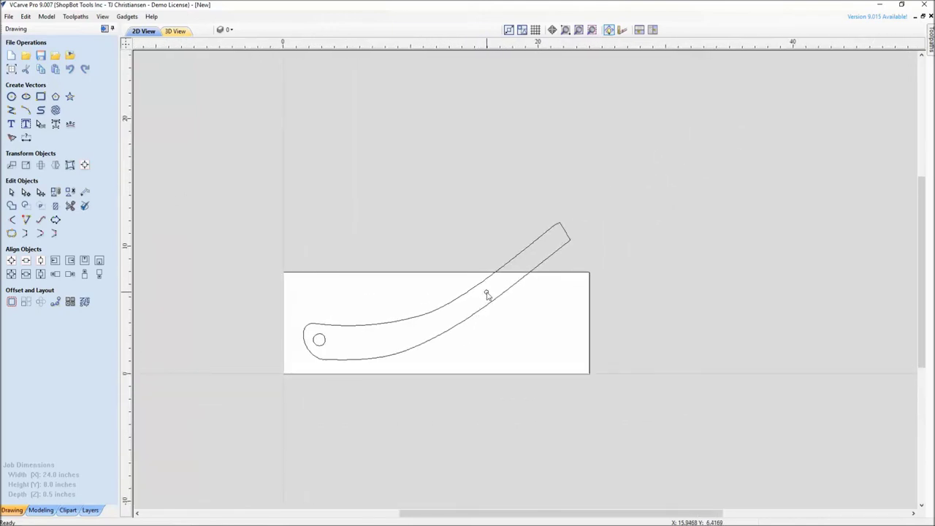
left_click(359, 331)
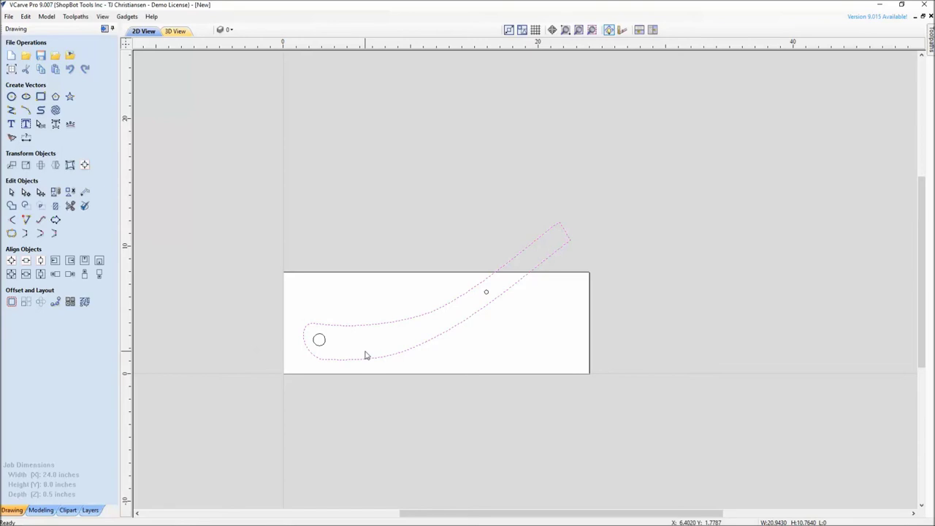
scroll(366, 356, "up", 1)
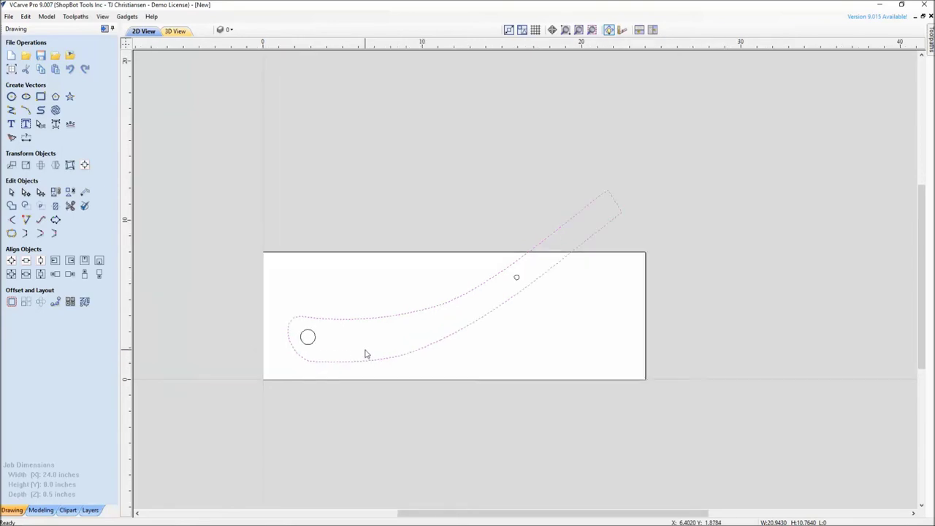
scroll(399, 341, "up", 3)
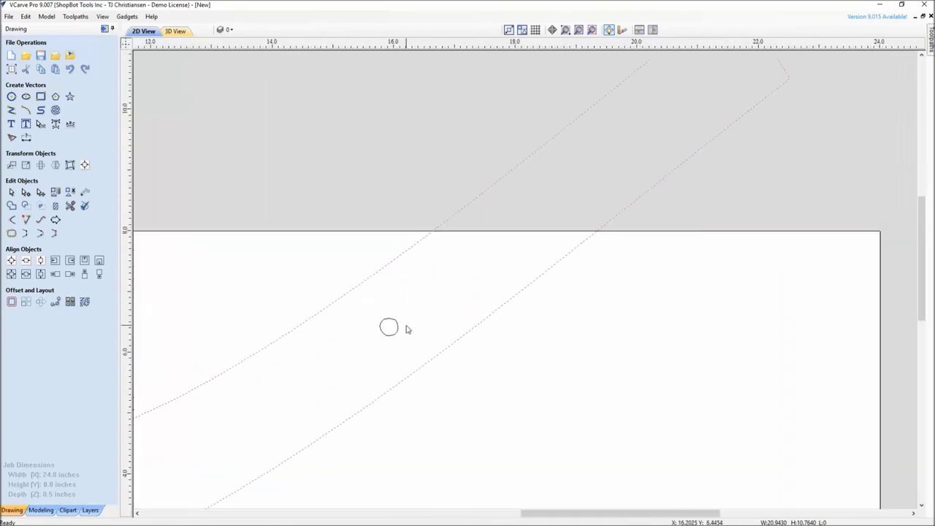
scroll(398, 331, "up", 4)
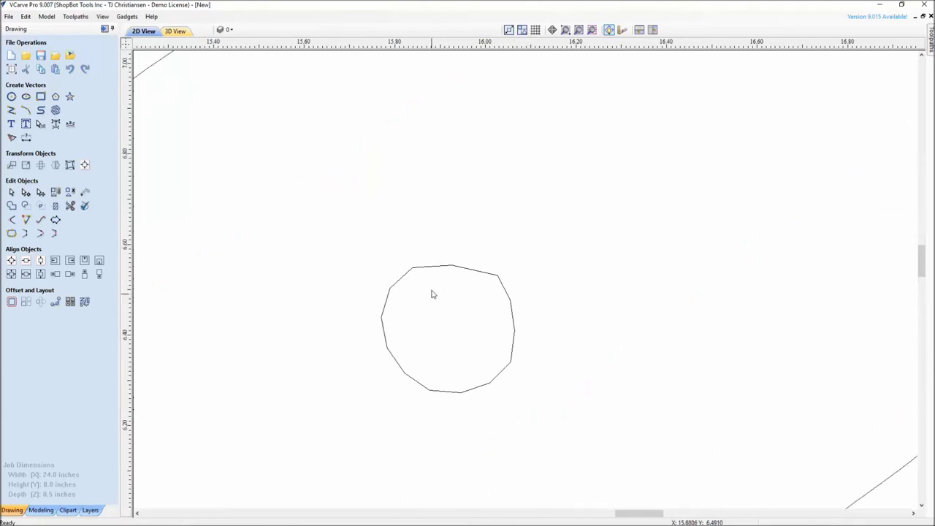
left_click(444, 267)
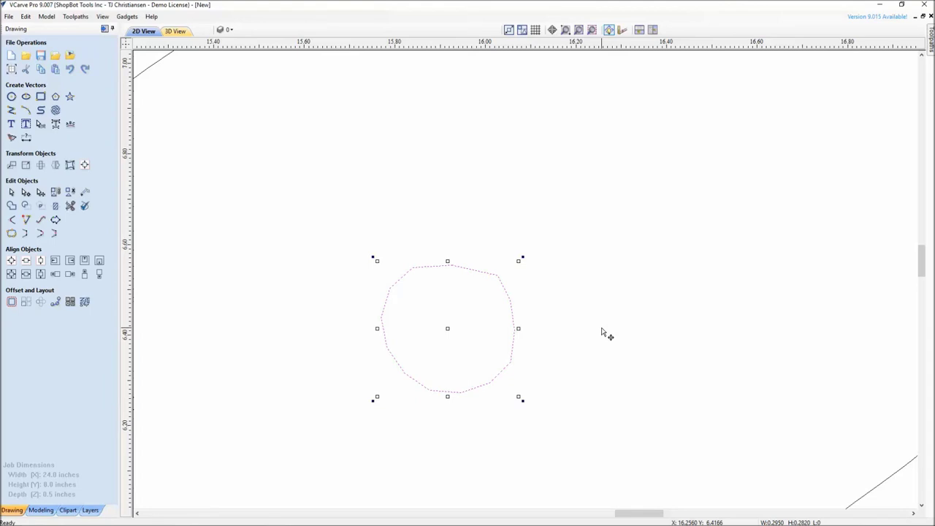
left_click(603, 332)
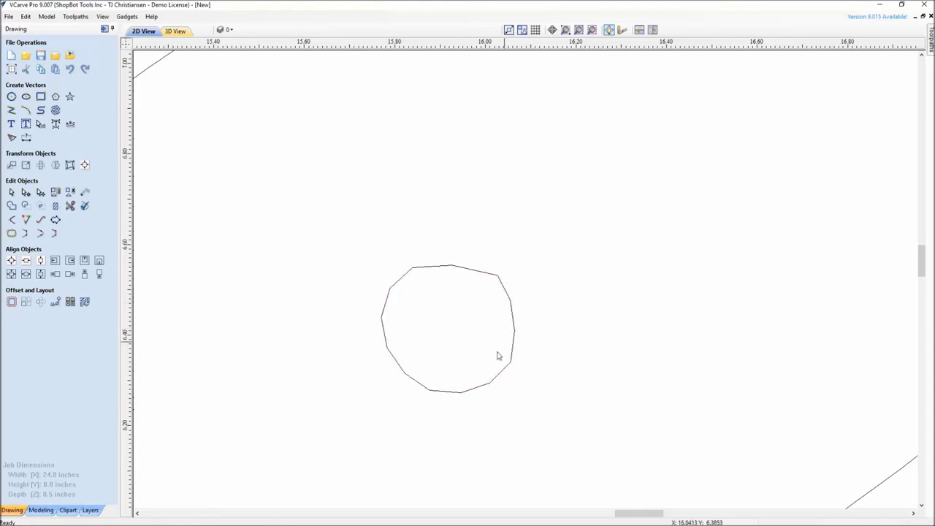
Step: Survey the whole curved leg over the material, ending zoomed on the large left-end hole
scroll(434, 326, "down", 5)
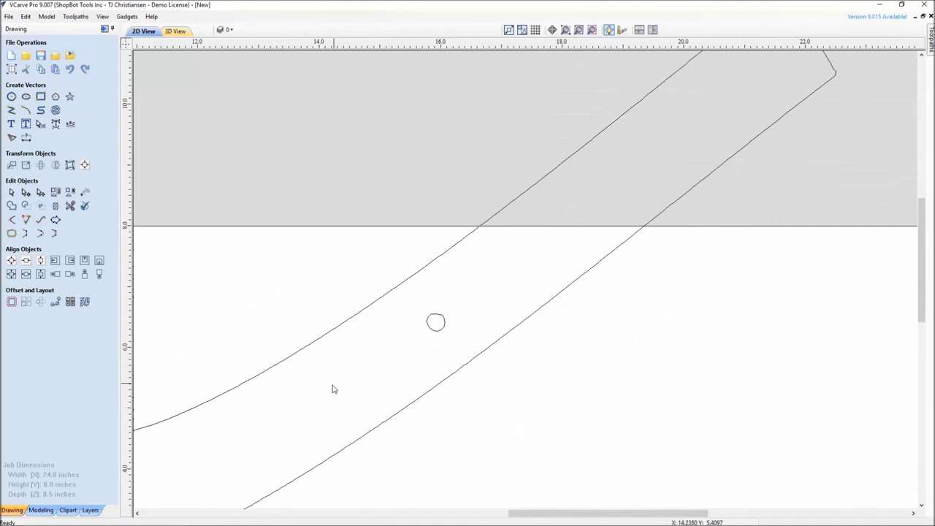
middle_click_drag(664, 205, 178, 516)
scroll(284, 388, "up", 6)
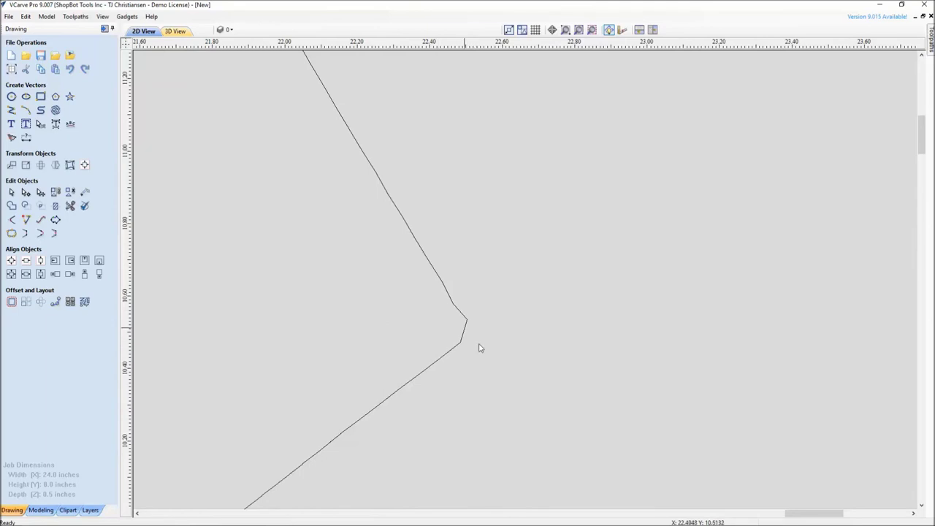
scroll(459, 334, "down", 4)
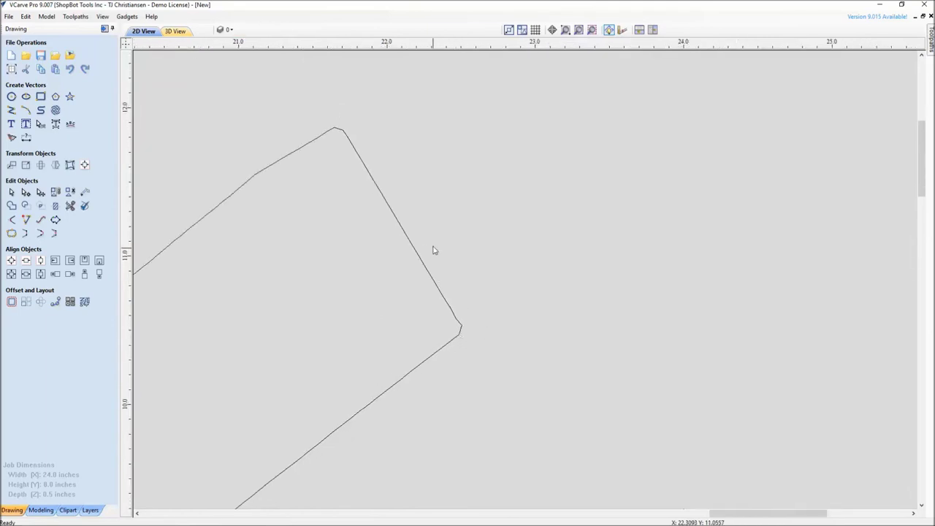
scroll(348, 324, "down", 3)
middle_click_drag(283, 364, 401, 297)
scroll(329, 336, "down", 3)
middle_click_drag(251, 378, 434, 275)
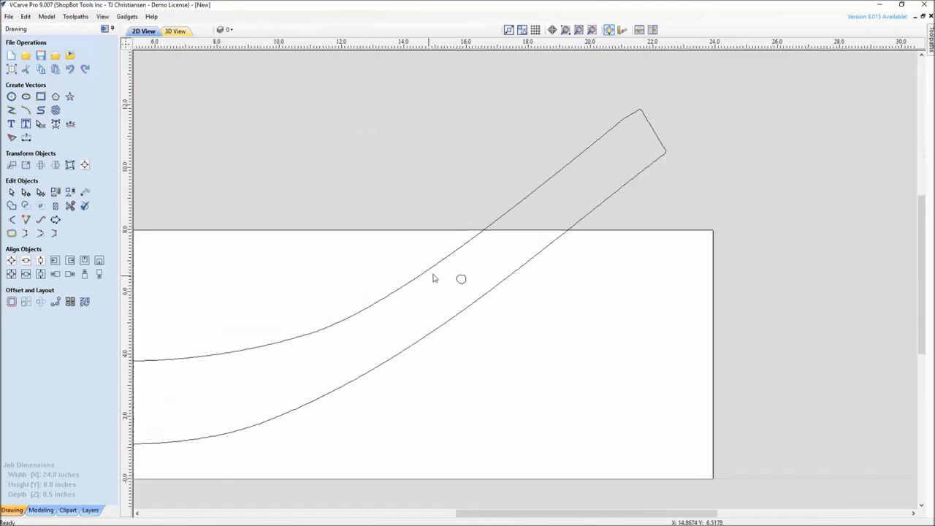
middle_click_drag(472, 252, 388, 430)
middle_click_drag(350, 358, 614, 123)
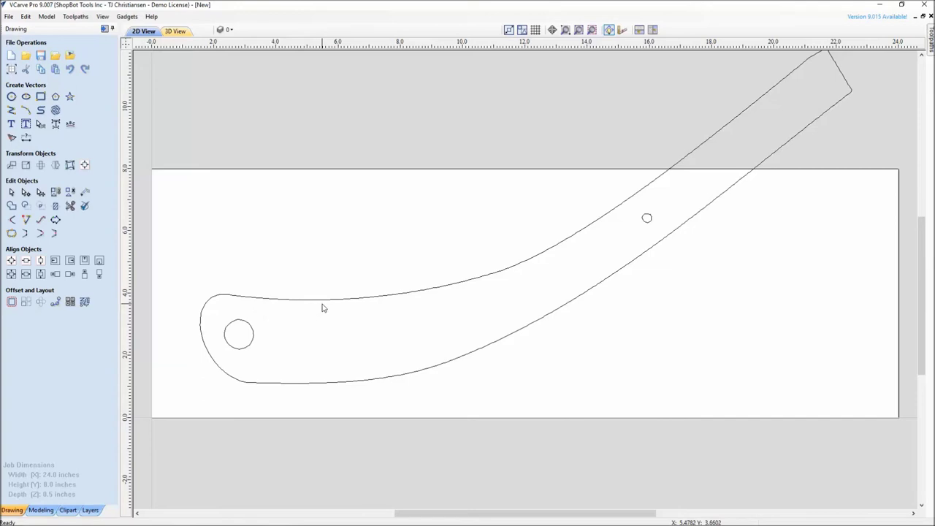
scroll(217, 351, "up", 4)
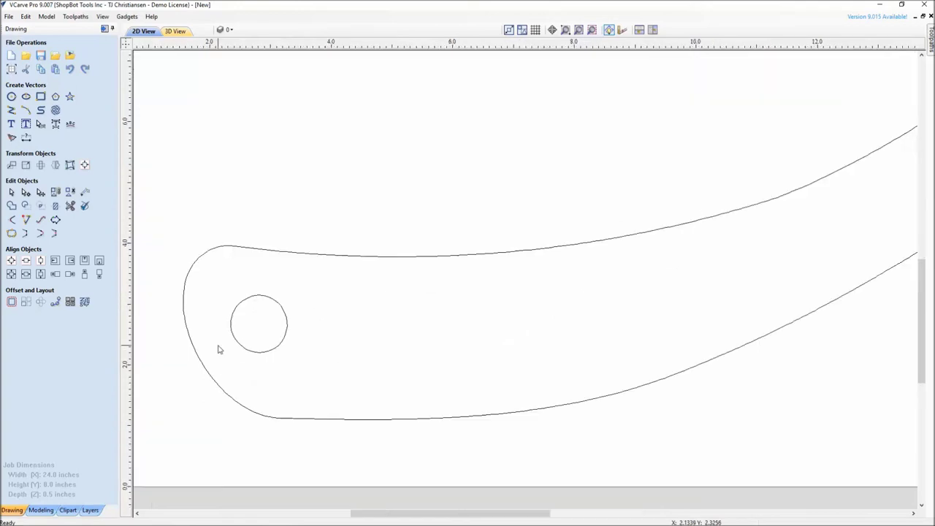
middle_click_drag(217, 351, 290, 303)
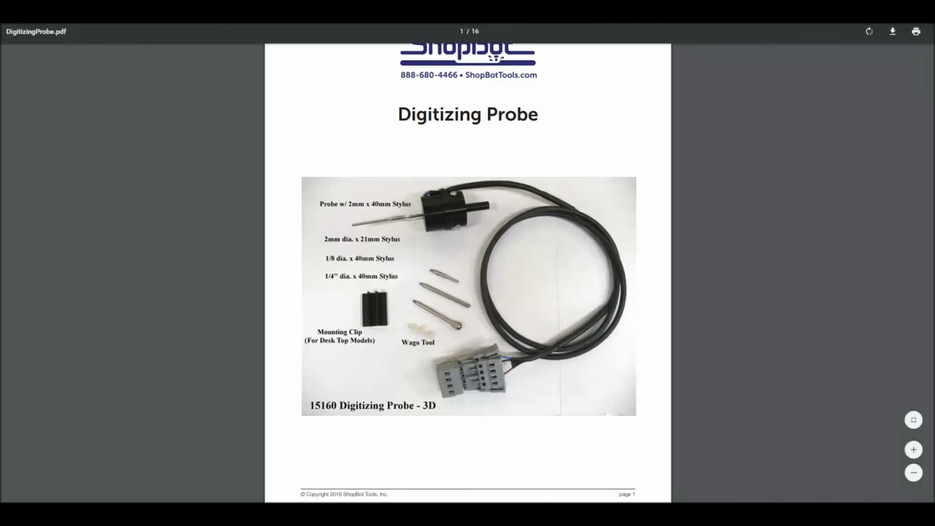
Step: Scroll DigitizingProbe.pdf to the 3D Probe Settings page, then jump back to page 1
scroll(468, 273, "down", 20)
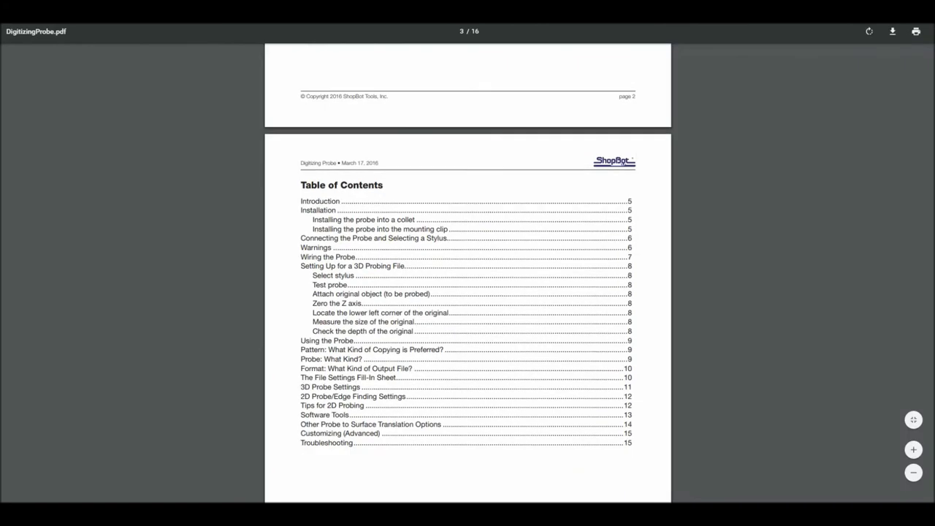
scroll(468, 272, "down", 20)
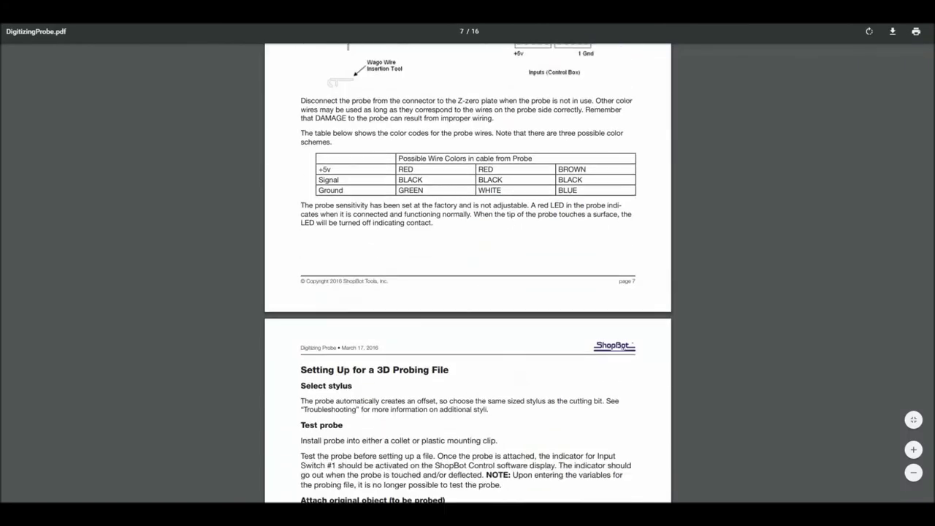
scroll(468, 272, "down", 20)
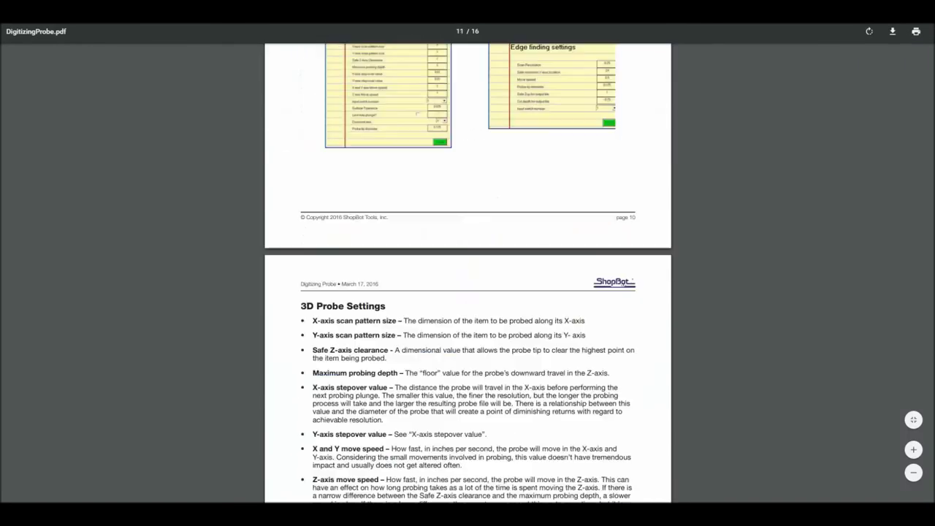
key("Home")
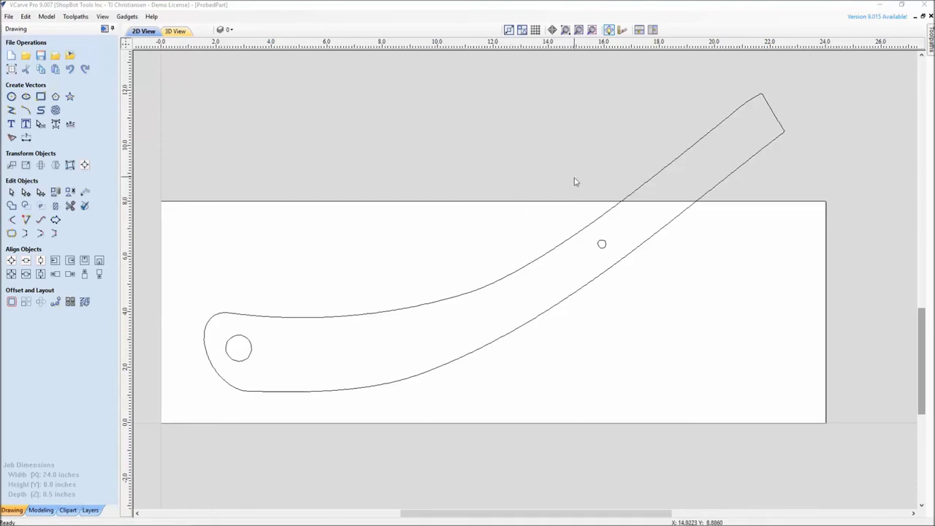
Step: Select the probed leg outline and zoom in to compare the two closely stacked traced edges
scroll(592, 201, "up", 8)
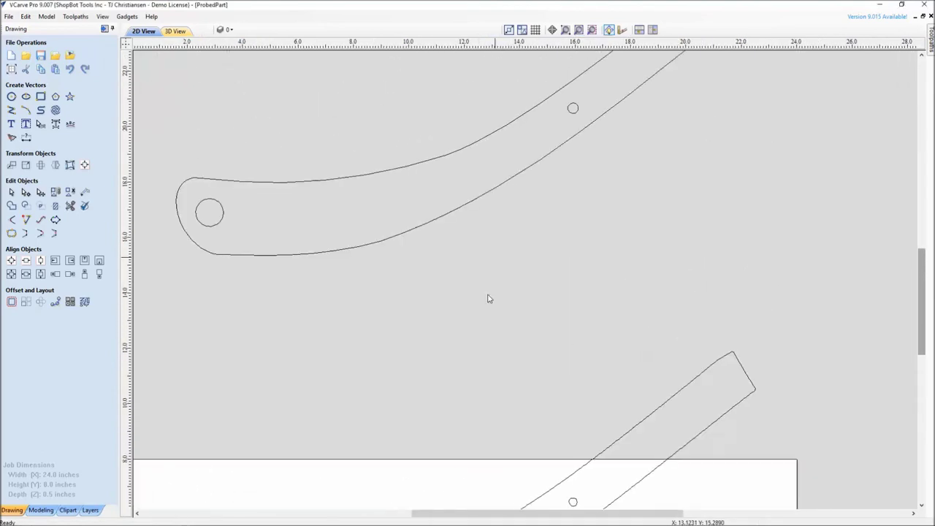
left_click(475, 246)
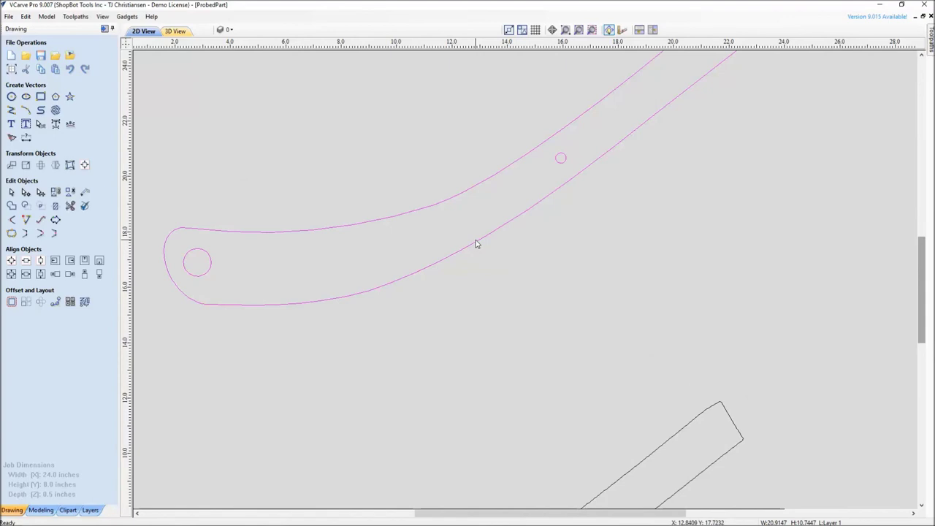
scroll(491, 338, "down", 5)
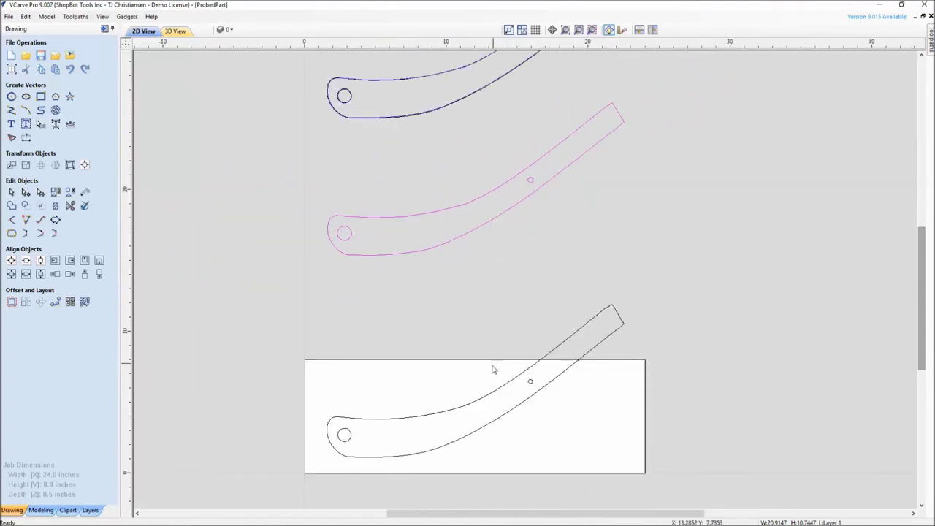
scroll(433, 269, "up", 5)
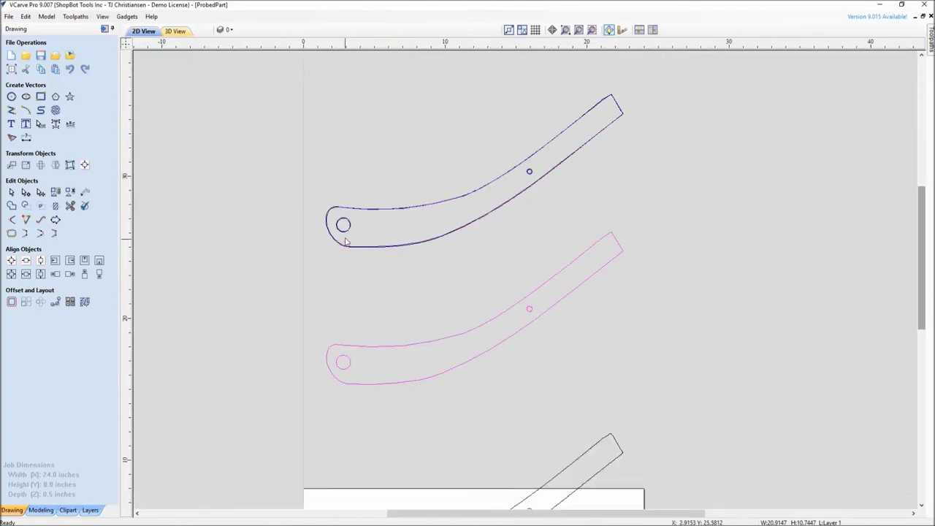
scroll(434, 269, "up", 5)
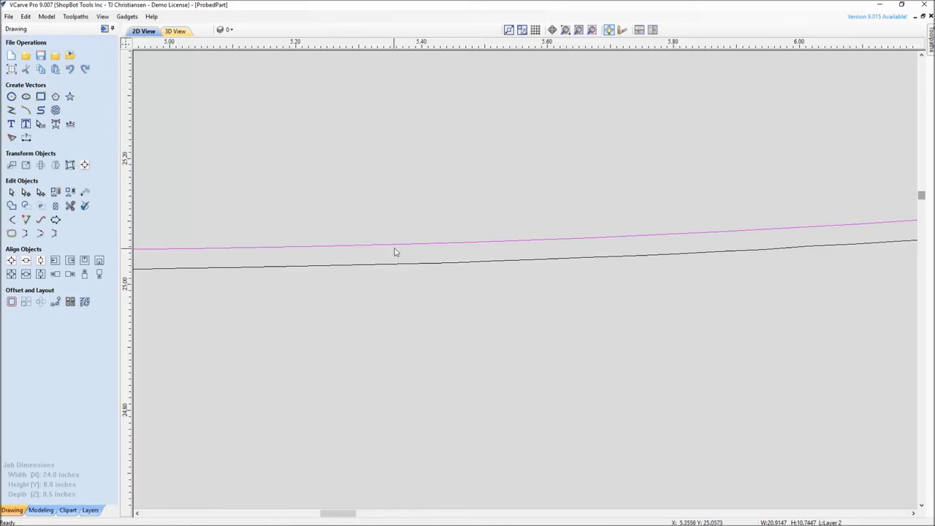
scroll(439, 344, "down", 3)
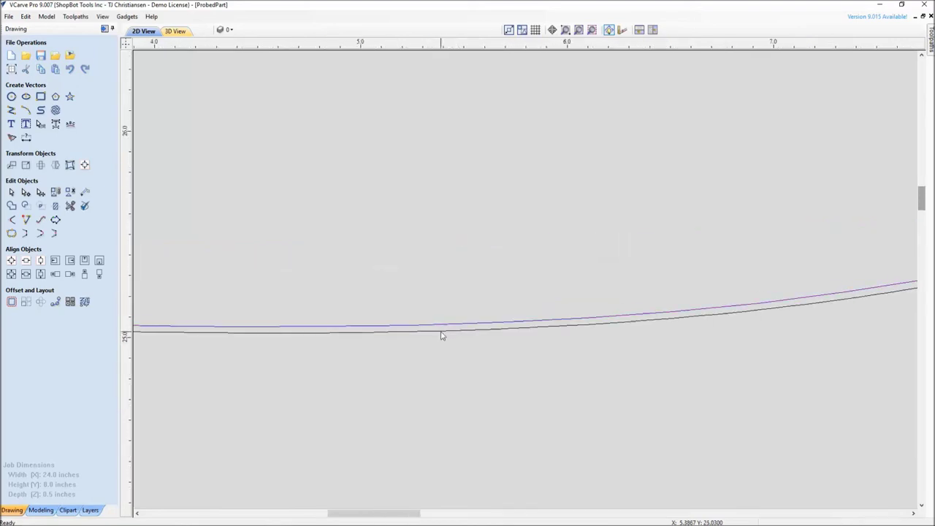
left_click(441, 335)
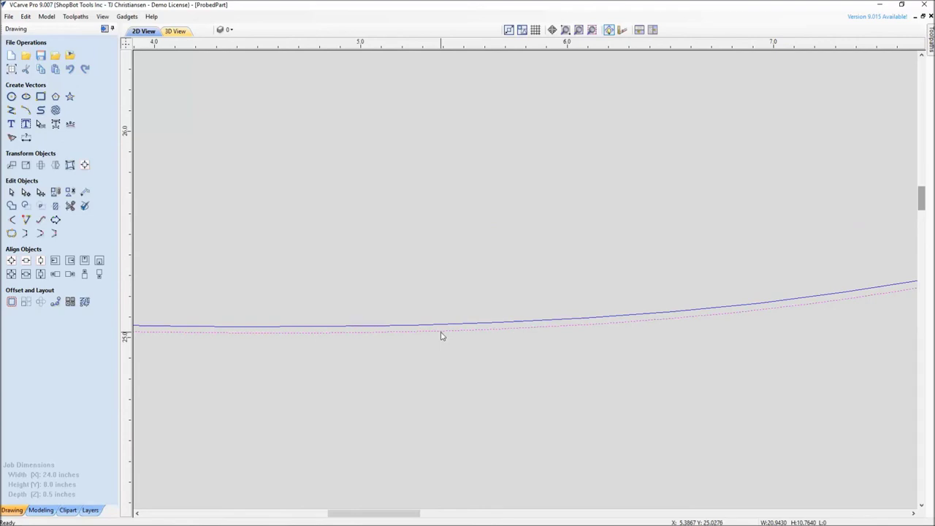
scroll(445, 340, "down", 5)
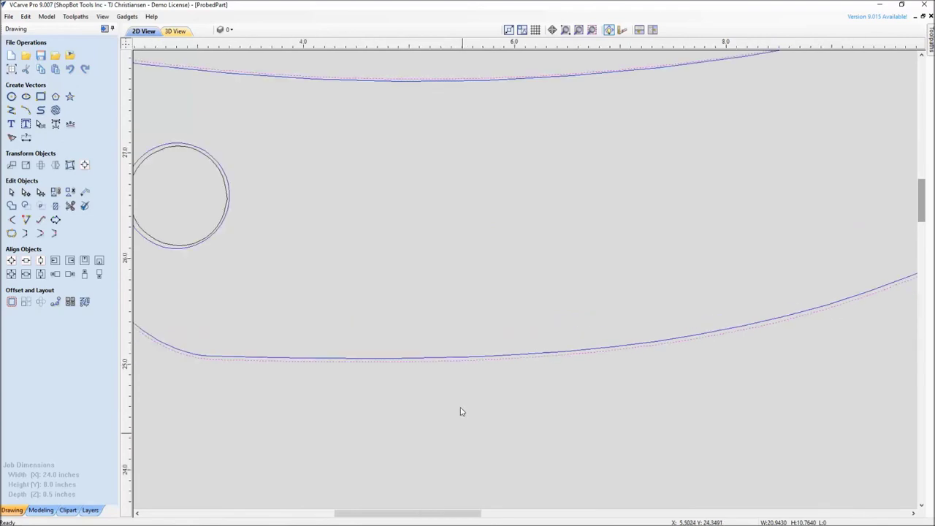
left_click(428, 212)
scroll(428, 212, "down", 5)
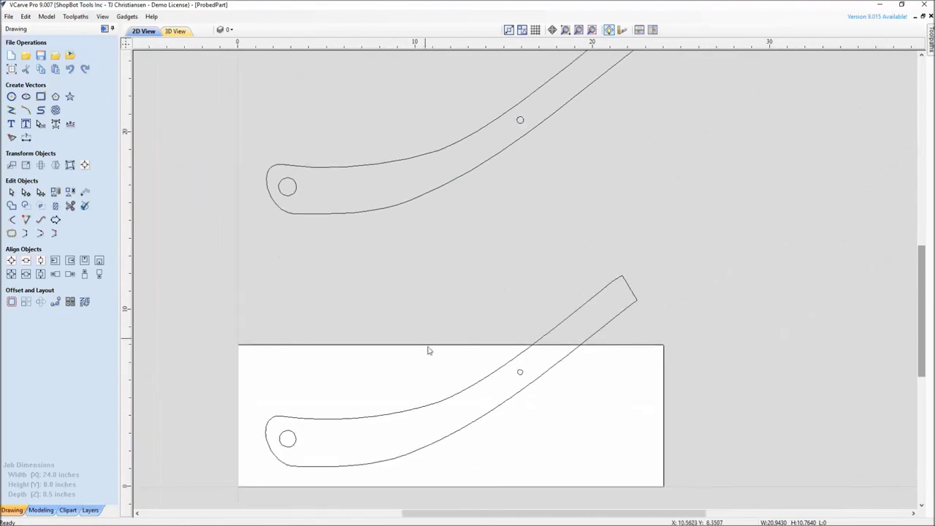
Step: Try a 0.03-inch inward offset on the leg outline, then undo it
scroll(412, 262, "up", 3)
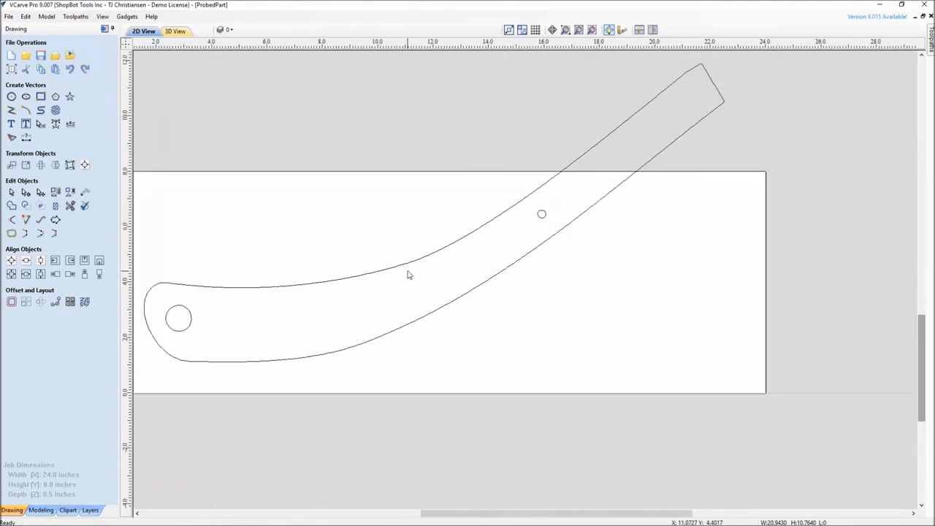
left_click(409, 268)
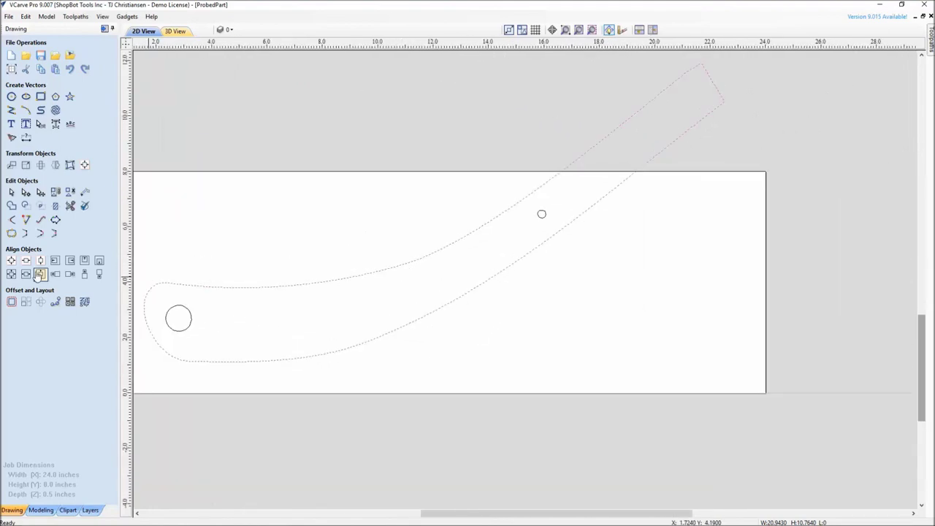
left_click(11, 304)
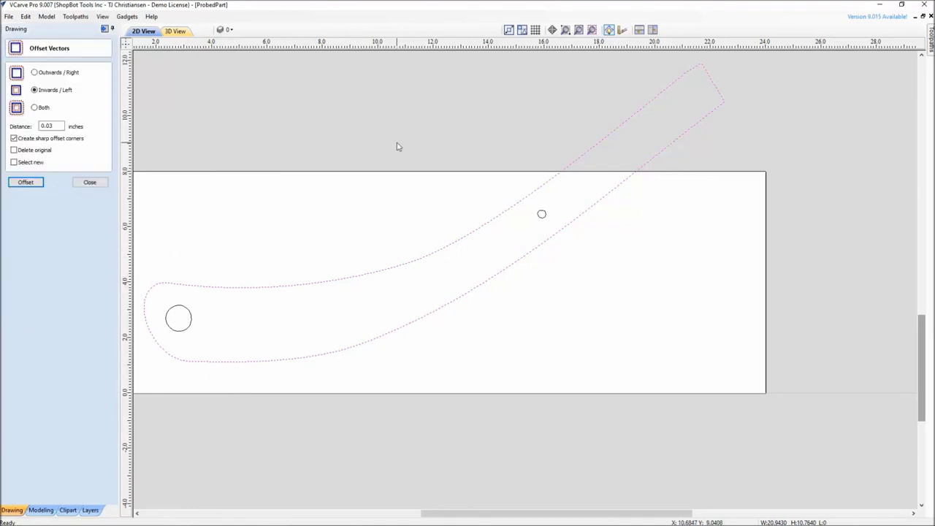
left_click(24, 184)
left_click(54, 127)
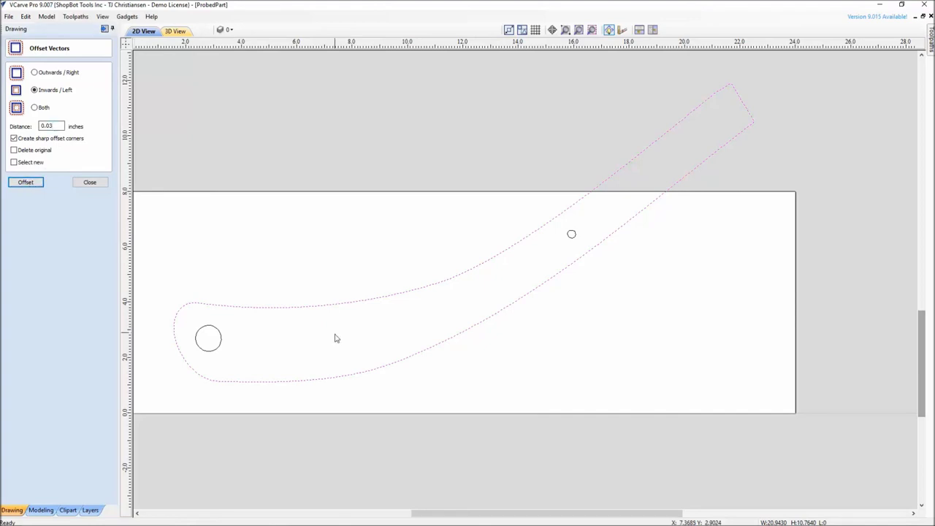
left_click(25, 182)
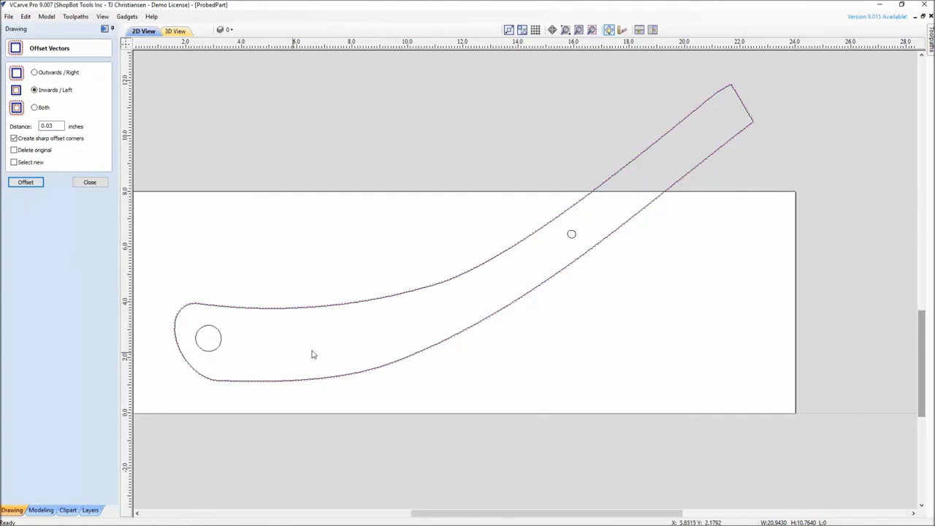
scroll(278, 382, "up", 2)
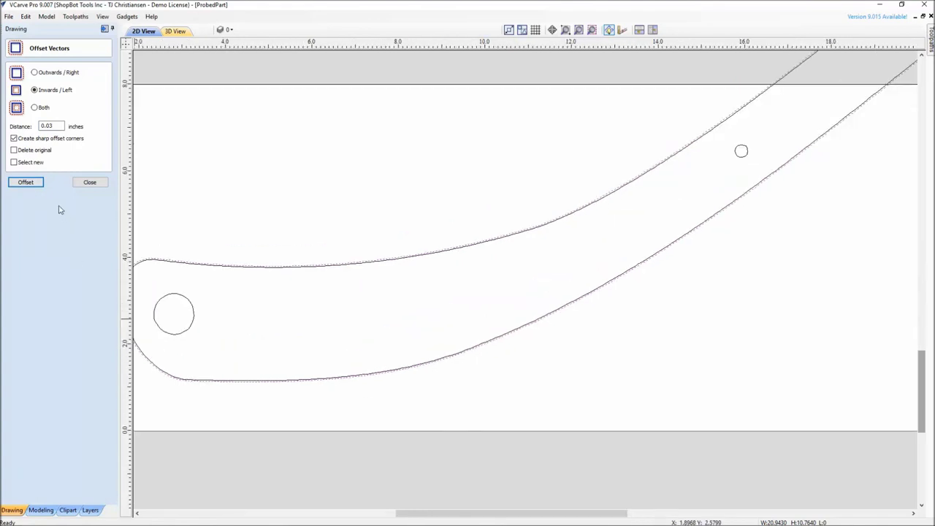
key("ctrl+z")
Step: With Delete original ticked, offset the leg outline and both hole circles 0.03 inches inward
left_click(14, 151)
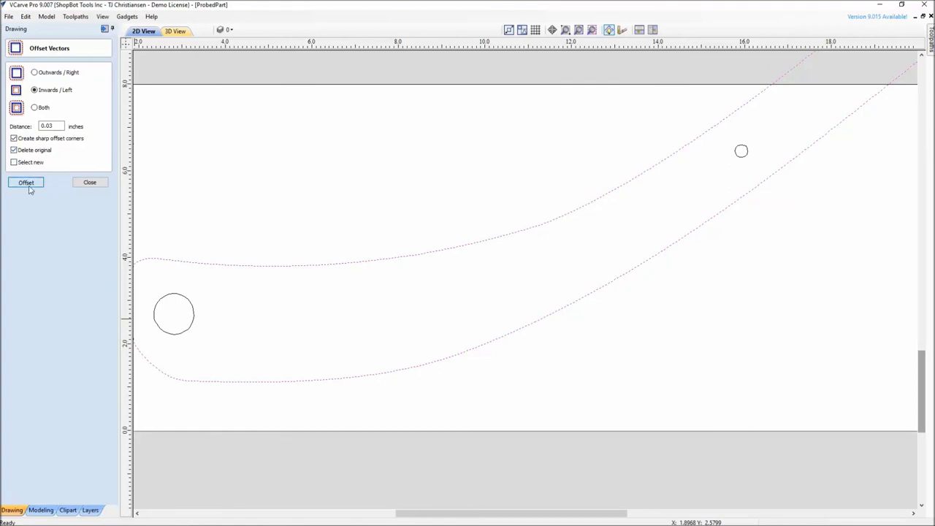
left_click(27, 183)
left_click(189, 333)
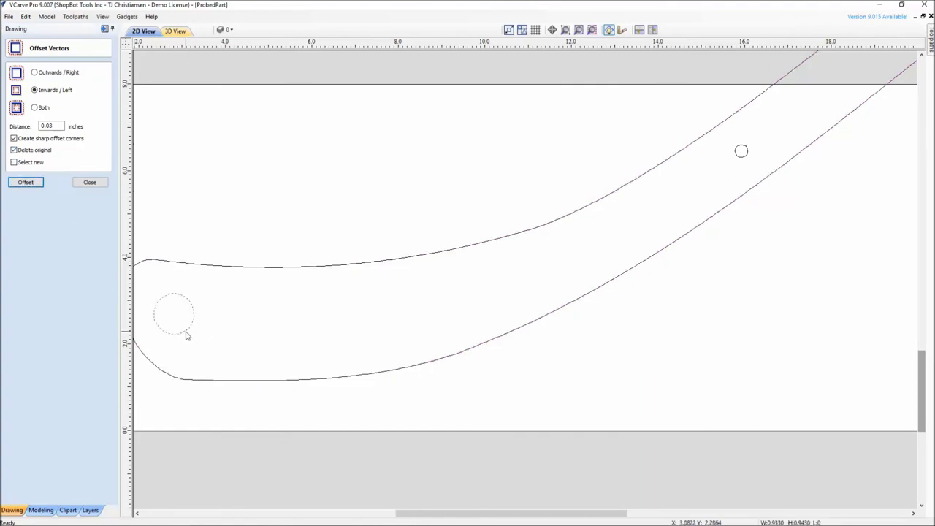
left_click(26, 182)
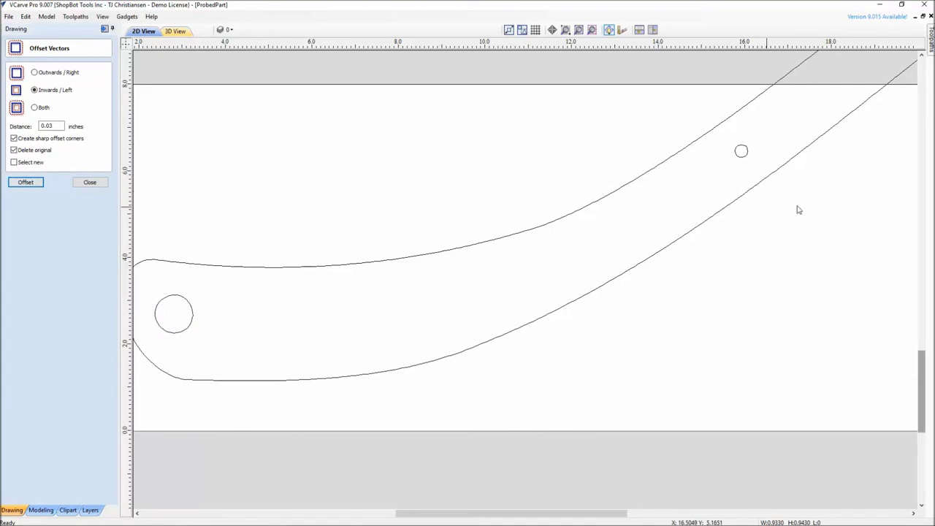
left_click(742, 151)
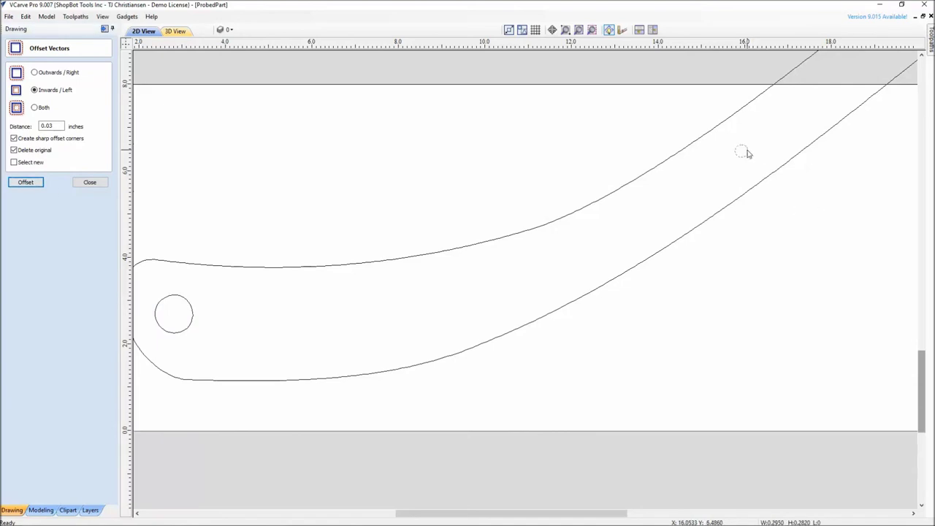
left_click(25, 182)
left_click(89, 182)
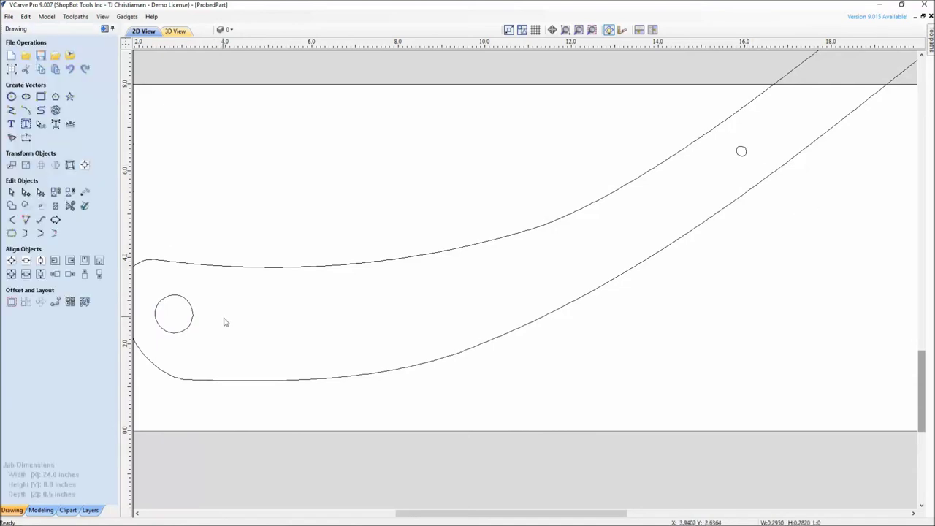
scroll(226, 319, "down", 1)
scroll(314, 271, "down", 4)
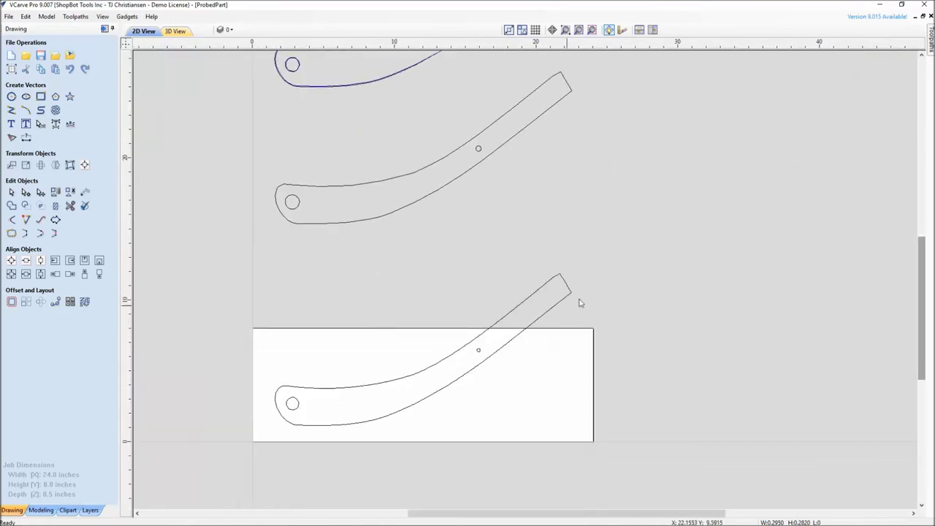
scroll(584, 296, "up", 4)
scroll(409, 280, "up", 4)
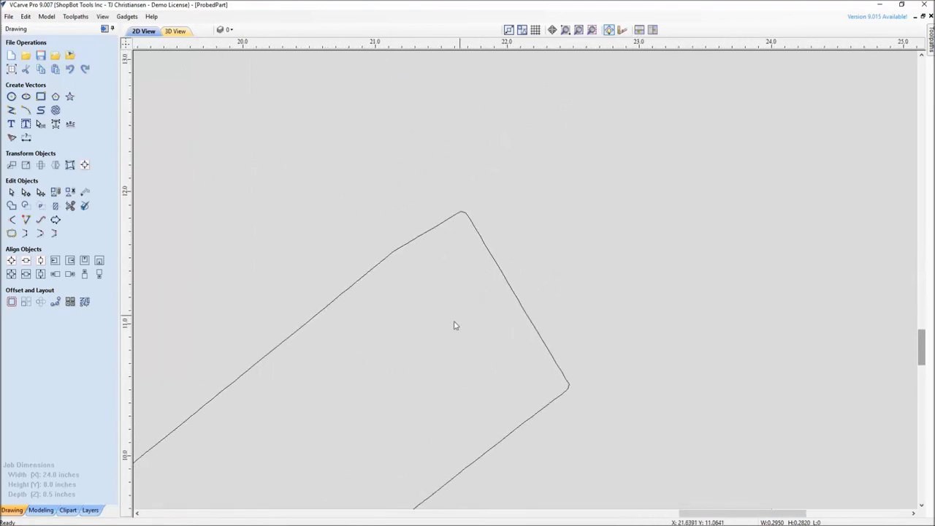
scroll(479, 318, "down", 4)
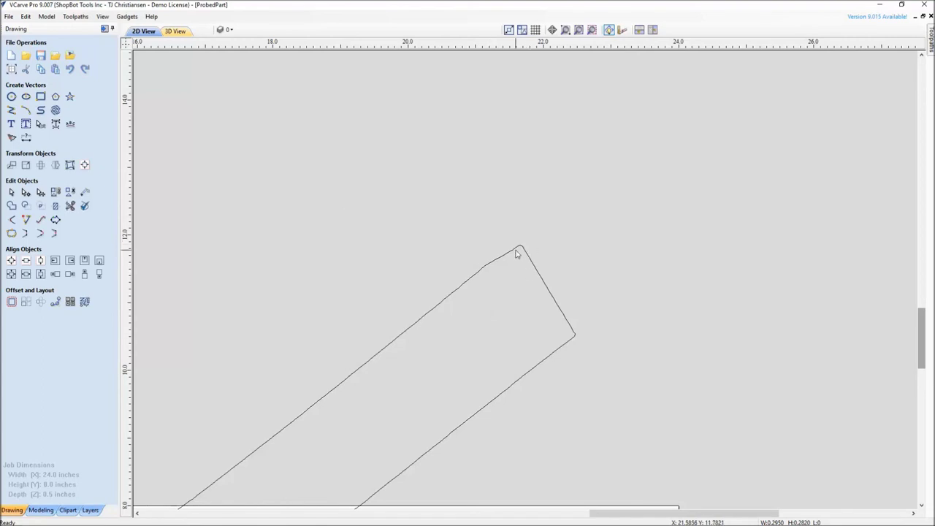
scroll(443, 342, "down", 2)
scroll(459, 384, "up", 2)
scroll(587, 278, "down", 2)
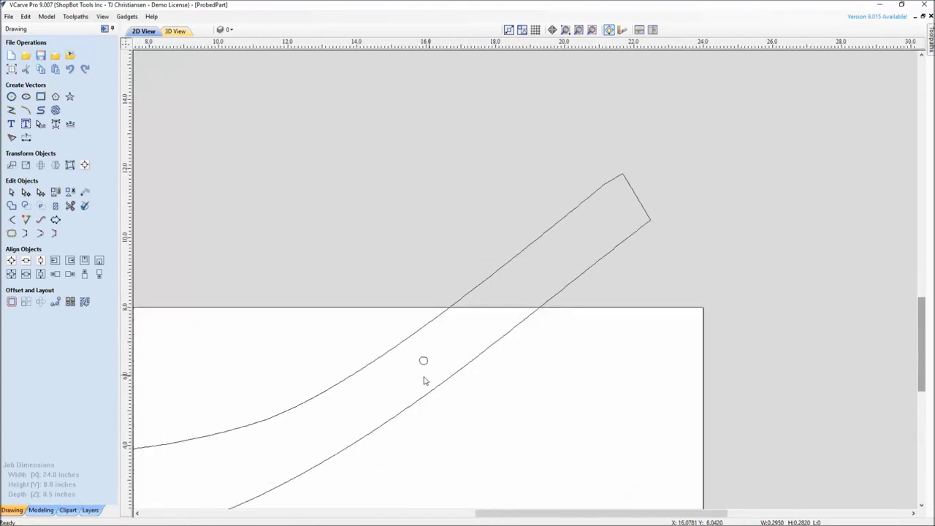
scroll(416, 363, "up", 3)
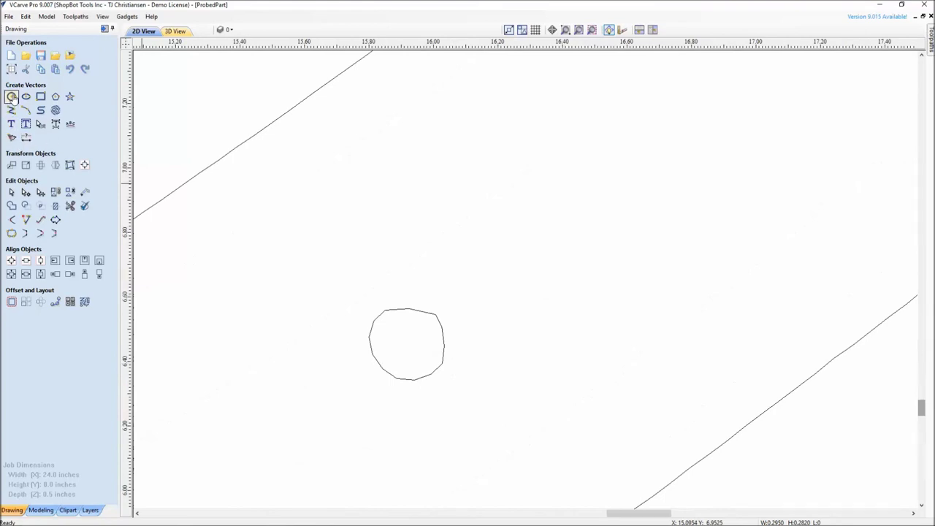
Step: Draw a 0.28-inch diameter circle centred on the small irregular hole, then pan to the large hole
left_click(11, 96)
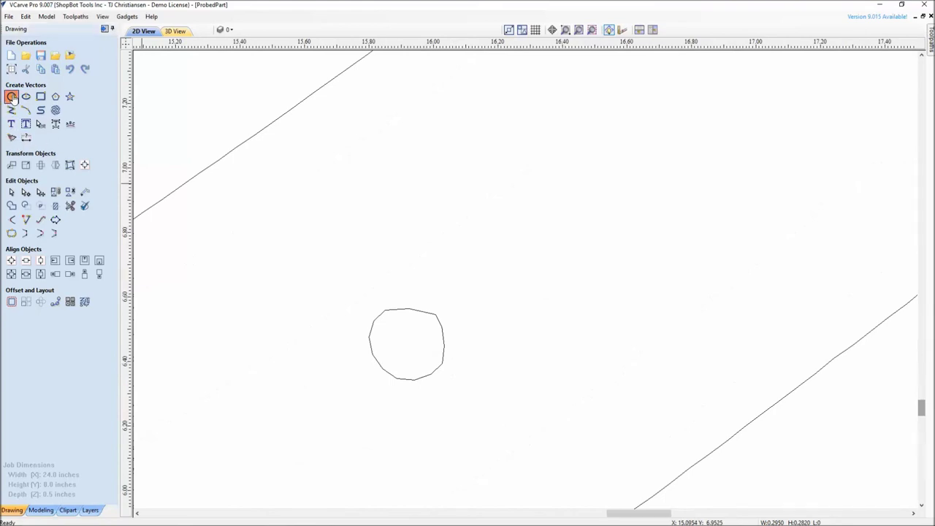
left_click(408, 343)
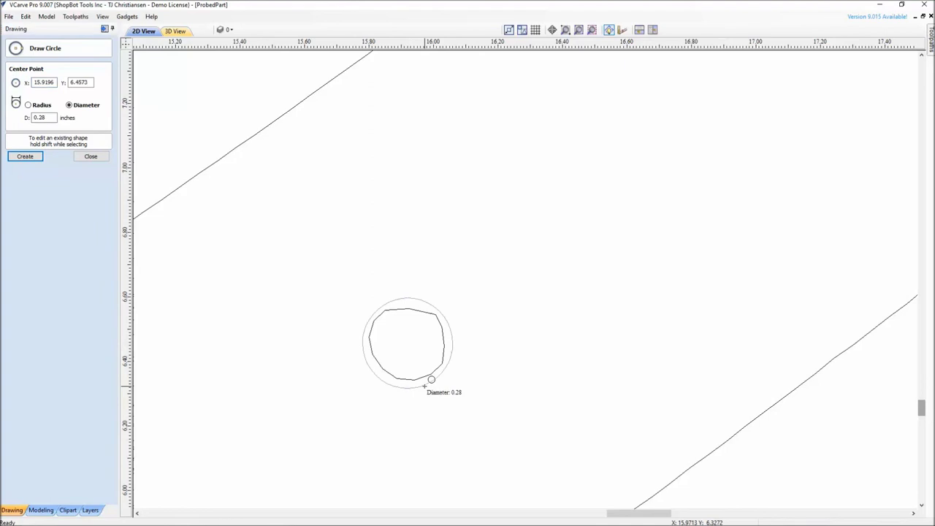
left_click(425, 387)
middle_click_drag(284, 410, 724, 227)
mouse_move(365, 438)
middle_mouse_down()
mouse_move(616, 282)
mouse_move(804, 205)
middle_mouse_up()
middle_click_drag(463, 341, 779, 214)
scroll(779, 213, "down", 1)
scroll(368, 259, "up", 4)
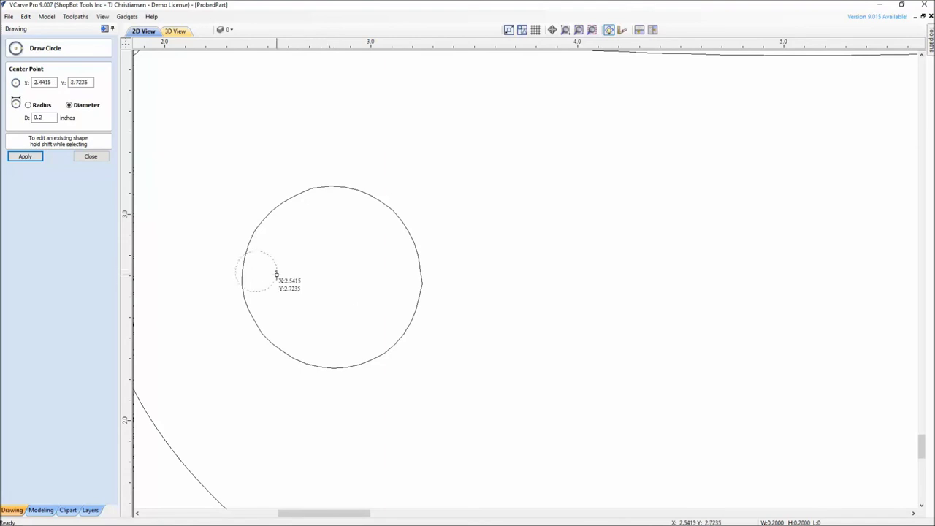
left_click(73, 156)
scroll(349, 323, "down", 6)
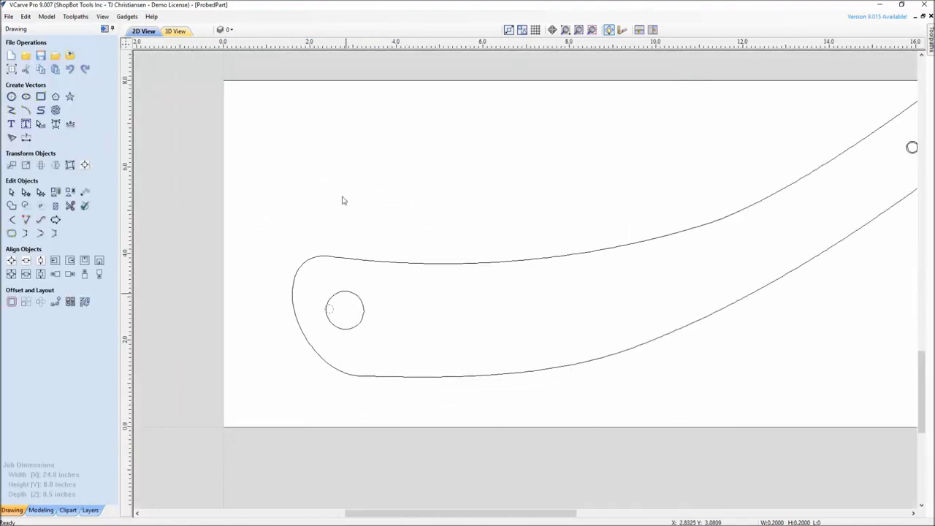
scroll(598, 110, "down", 1)
middle_click_drag(342, 200, 379, 337)
scroll(378, 337, "down", 2)
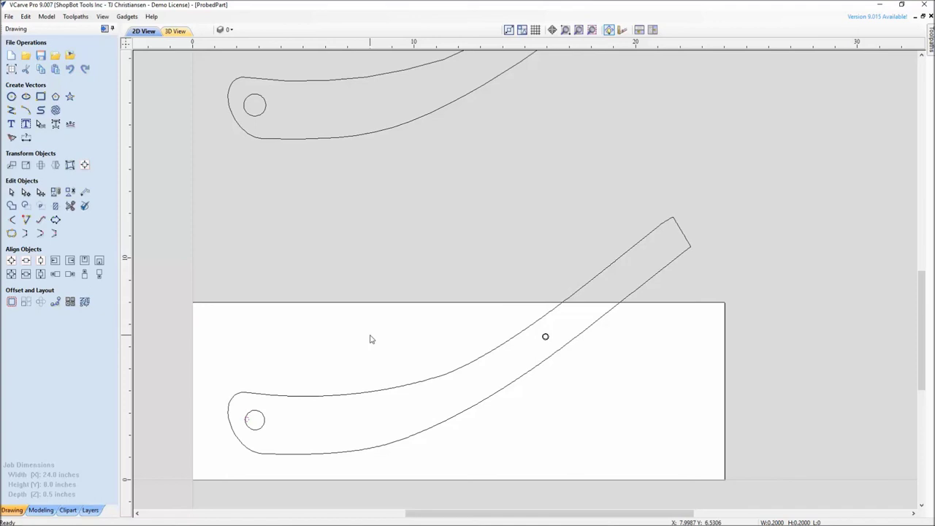
middle_click_drag(528, 331, 523, 357)
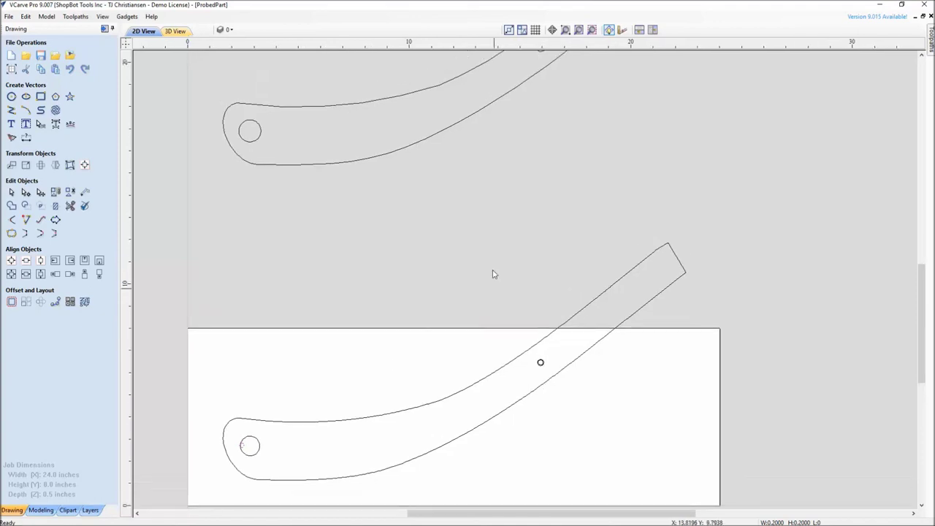
middle_click_drag(494, 271, 449, 392)
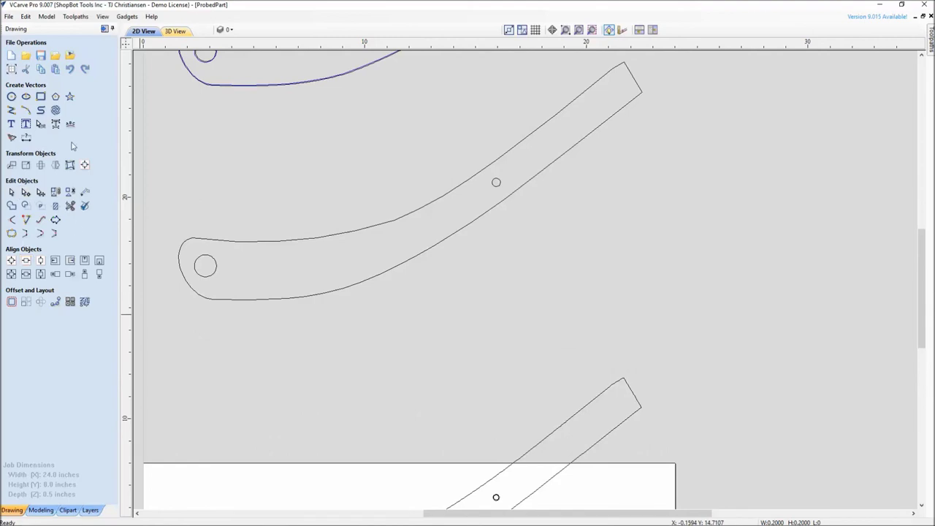
middle_click_drag(304, 152, 326, 303)
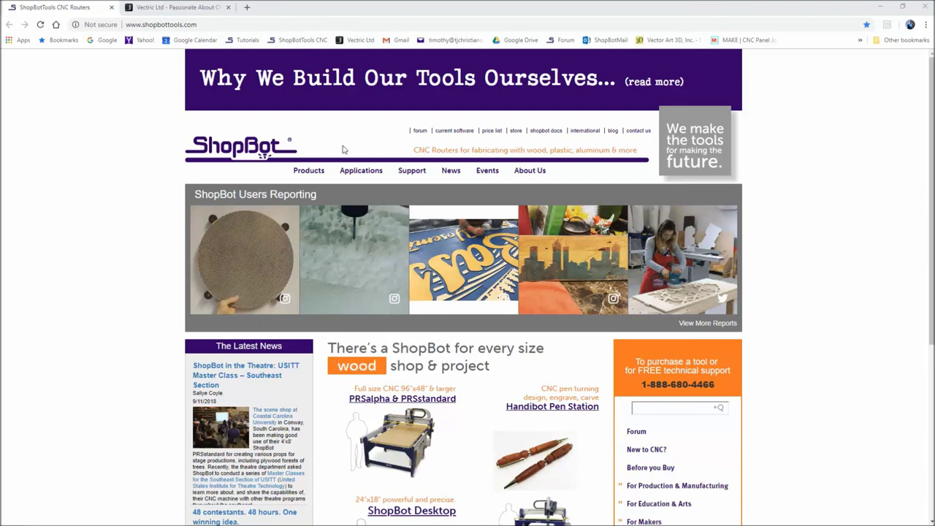
Step: Open ShopBot's Training tutorials, scroll to the V-Carve Pro/Aspire videos, then switch to the Vectric tab
mouse_move(600, 315)
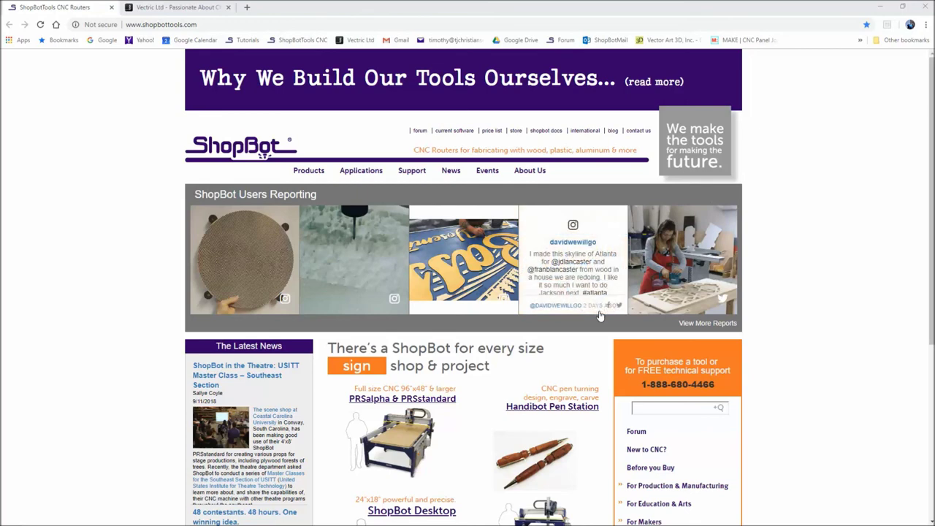
scroll(606, 332, "down", 2)
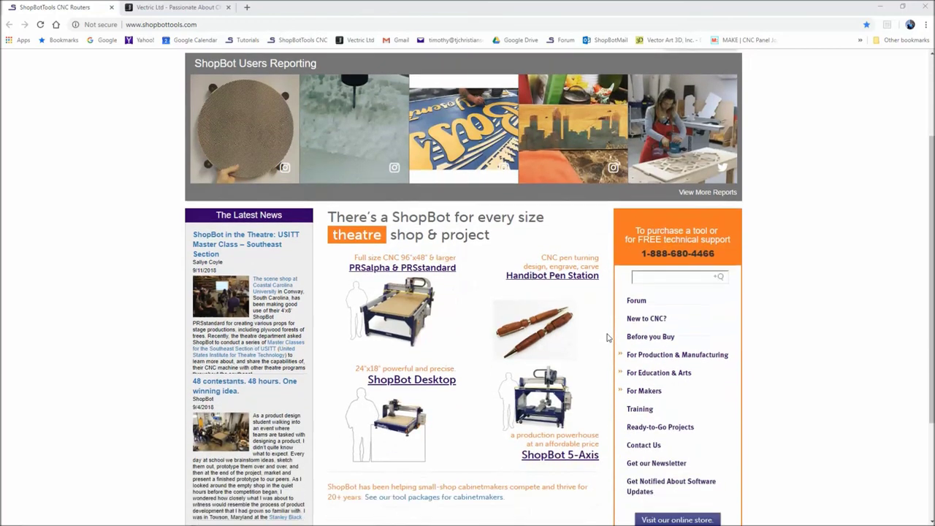
scroll(607, 337, "down", 1)
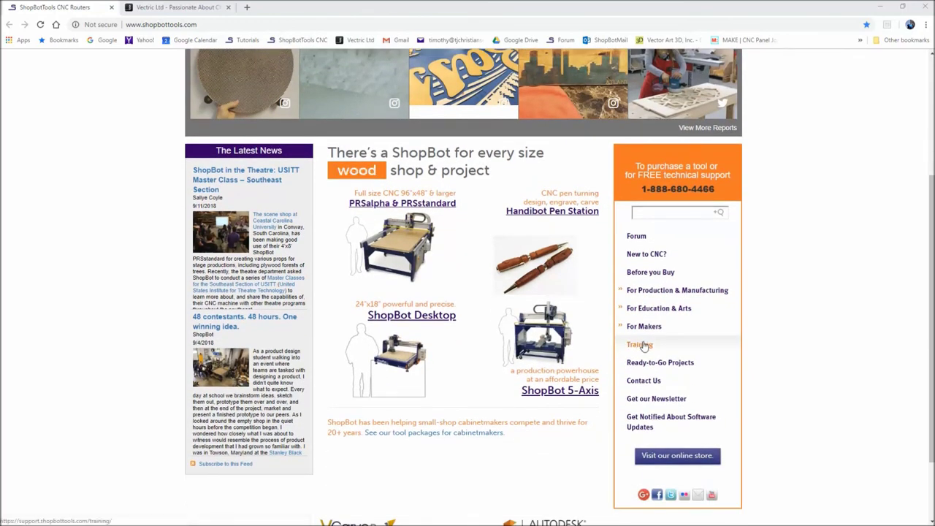
left_click(644, 347)
scroll(507, 335, "down", 3)
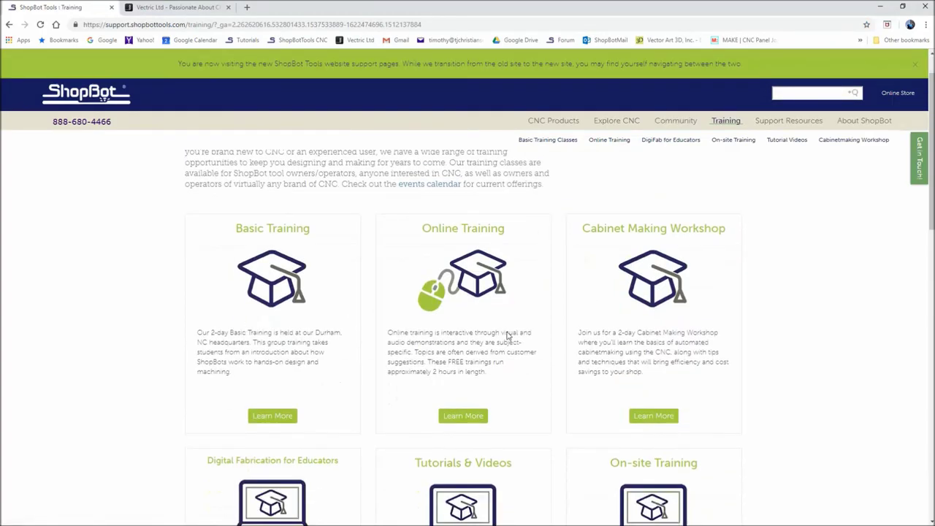
scroll(509, 336, "down", 1)
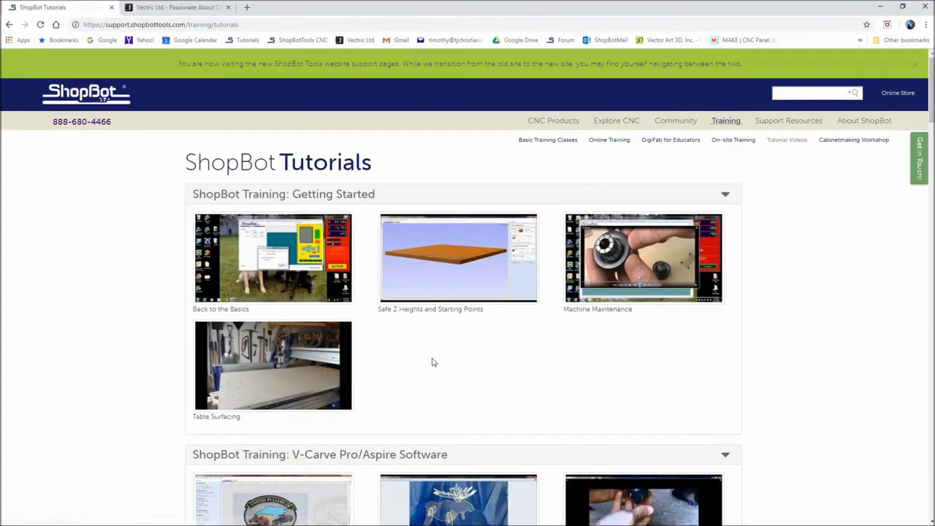
scroll(431, 362, "down", 2)
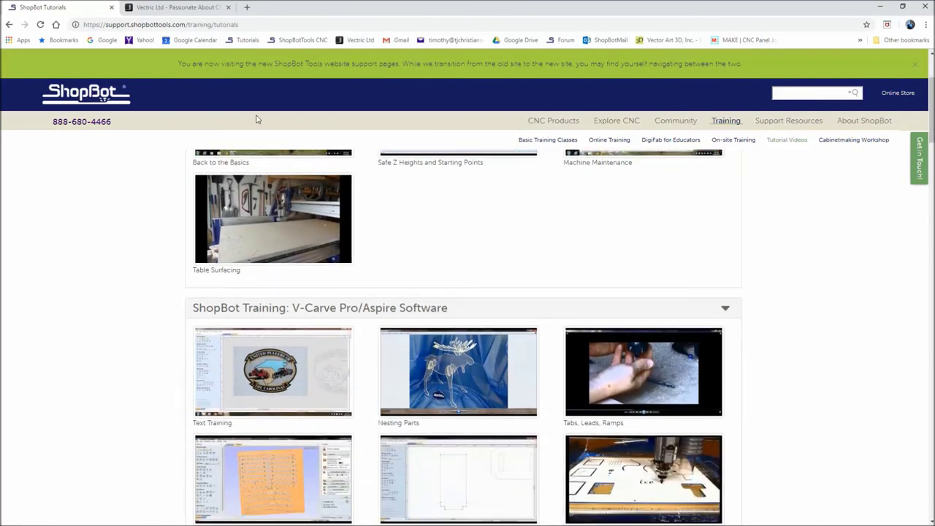
left_click(166, 9)
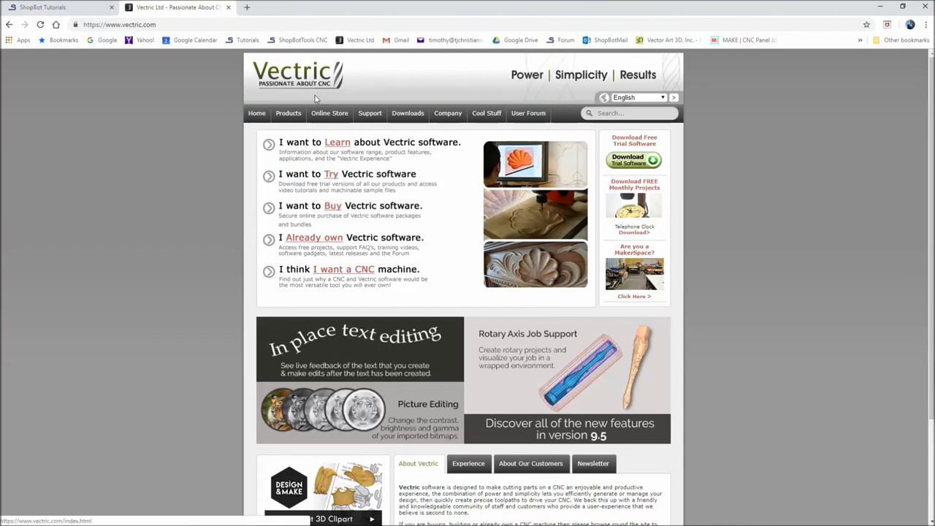
Step: Open Vectric's Training Materials from the Support menu, then return to the ShopBot Tutorials tab
mouse_move(371, 112)
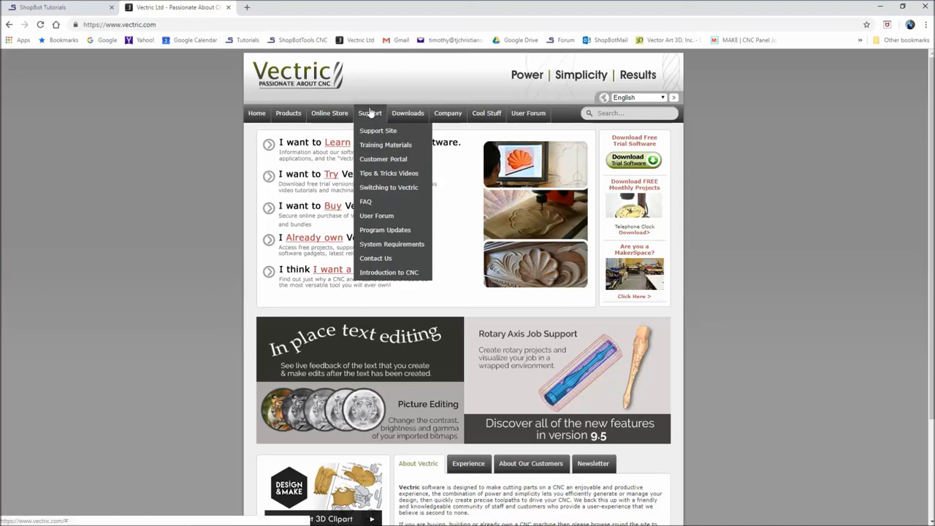
left_click(381, 146)
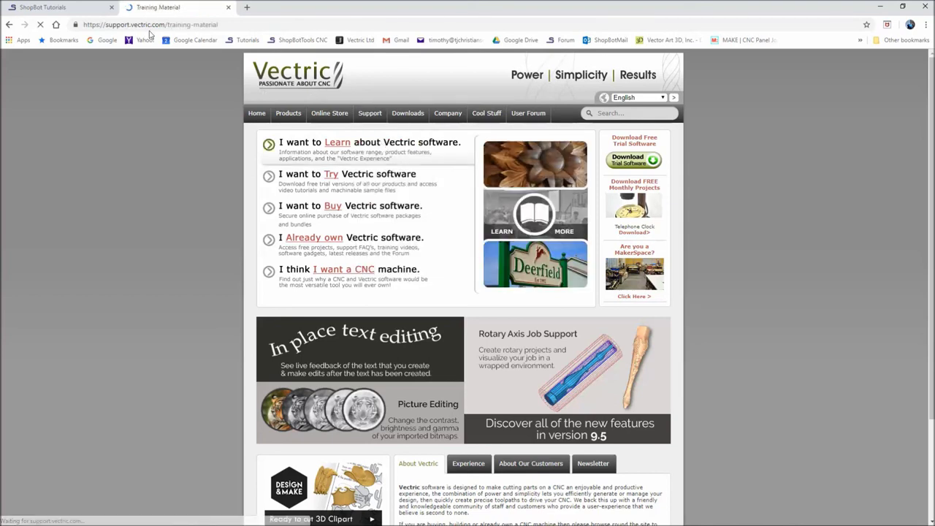
left_click(83, 8)
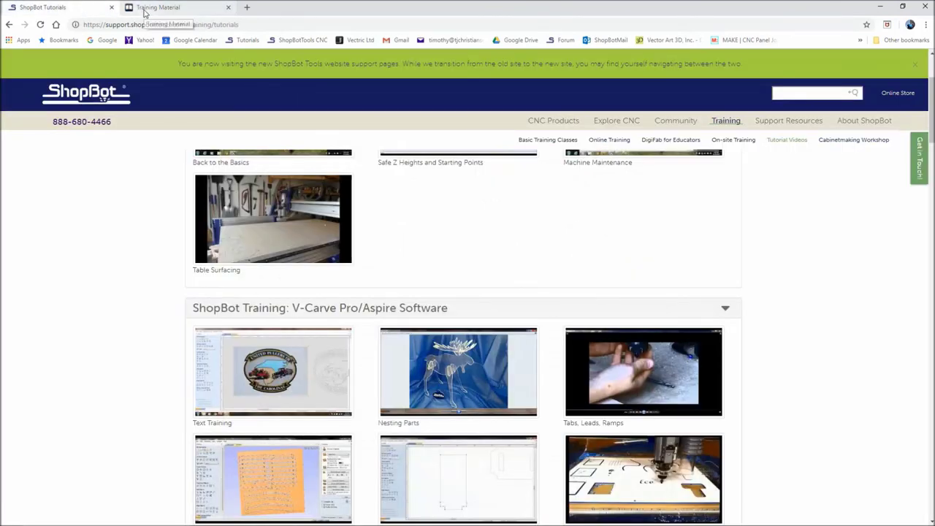